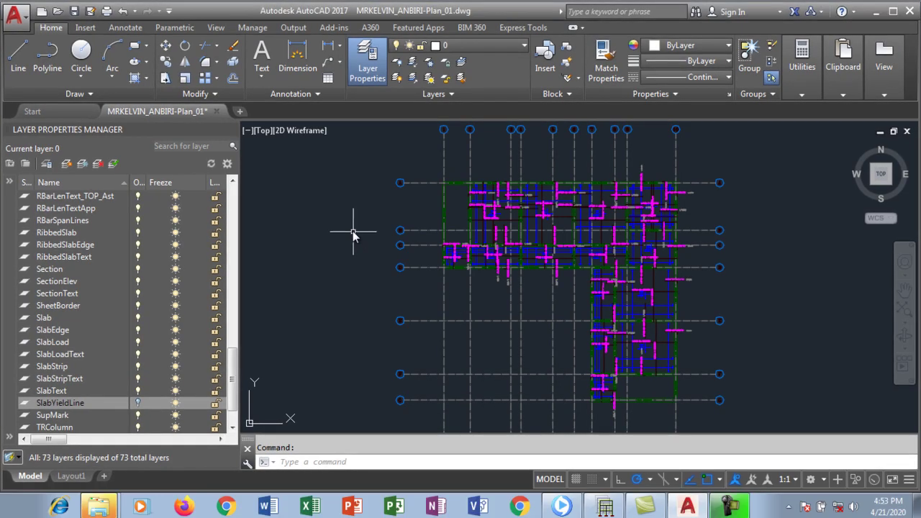
- Zoom around the structural slab plan to review its layout
scroll(360, 211, down, 2)
scroll(410, 212, up, 5)
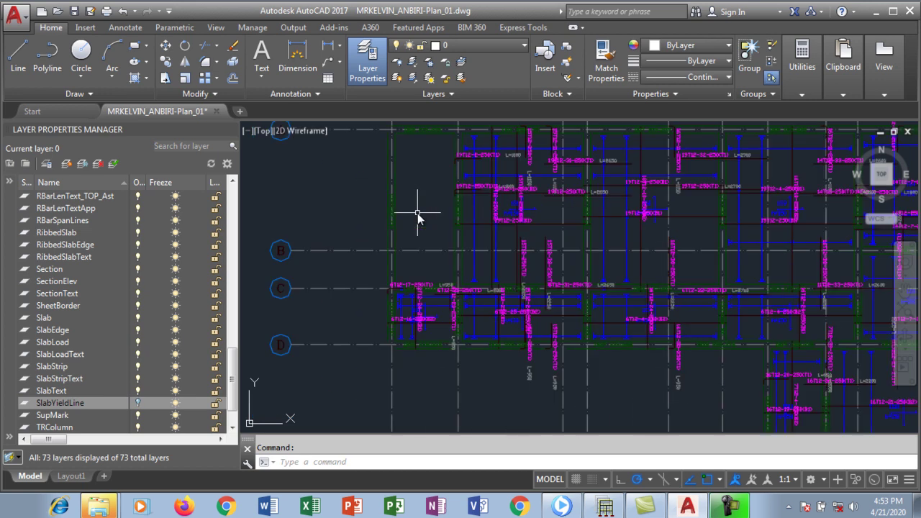
scroll(384, 215, down, 2)
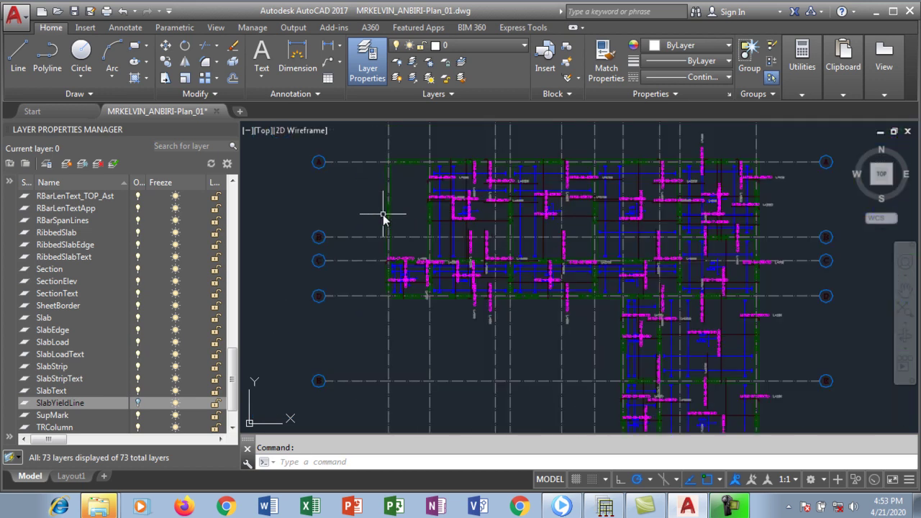
scroll(383, 213, down, 2)
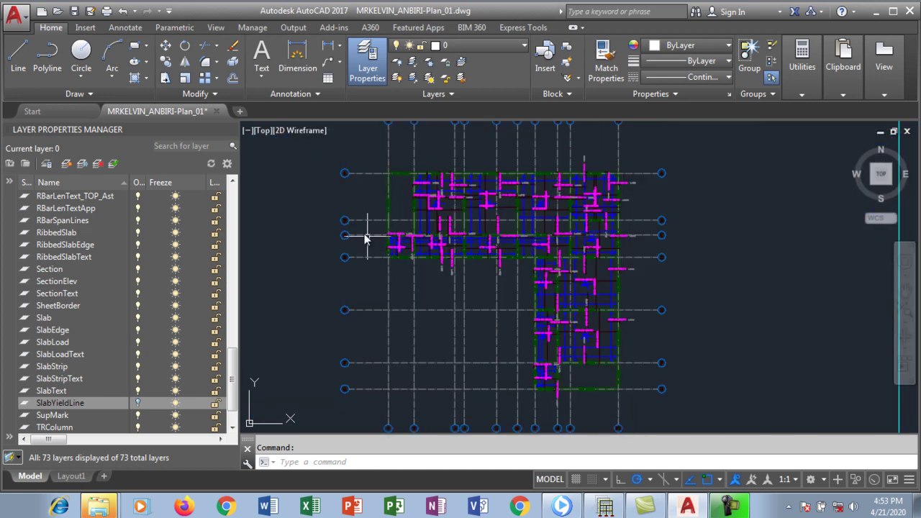
scroll(432, 175, down, 1)
scroll(414, 145, up, 1)
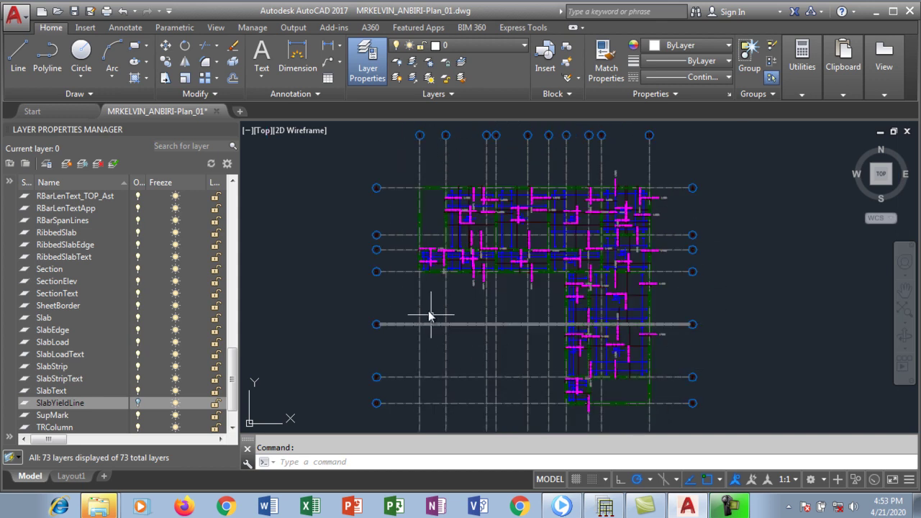
scroll(471, 216, up, 4)
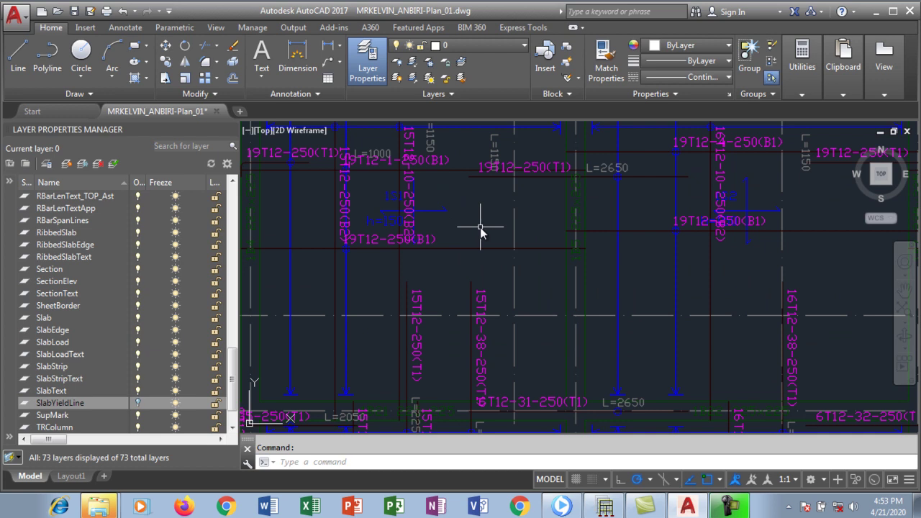
scroll(406, 182, up, 4)
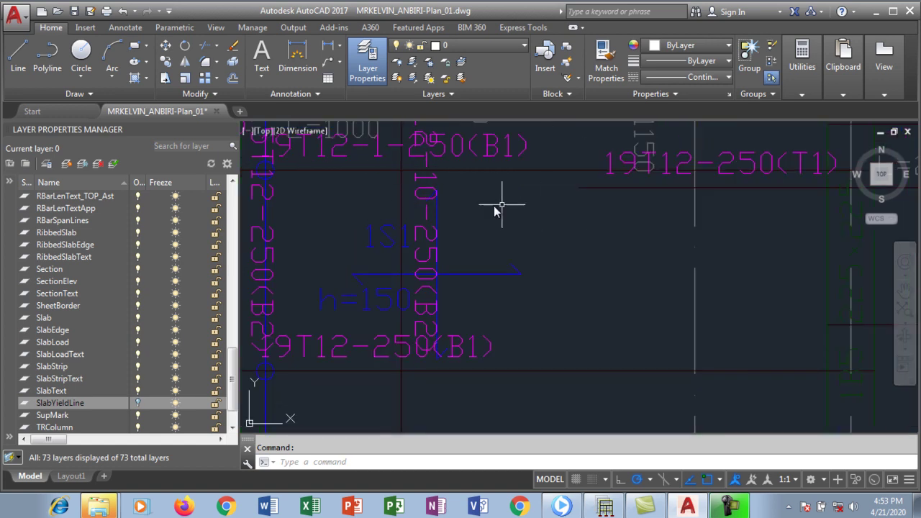
scroll(435, 237, down, 1)
scroll(404, 198, down, 5)
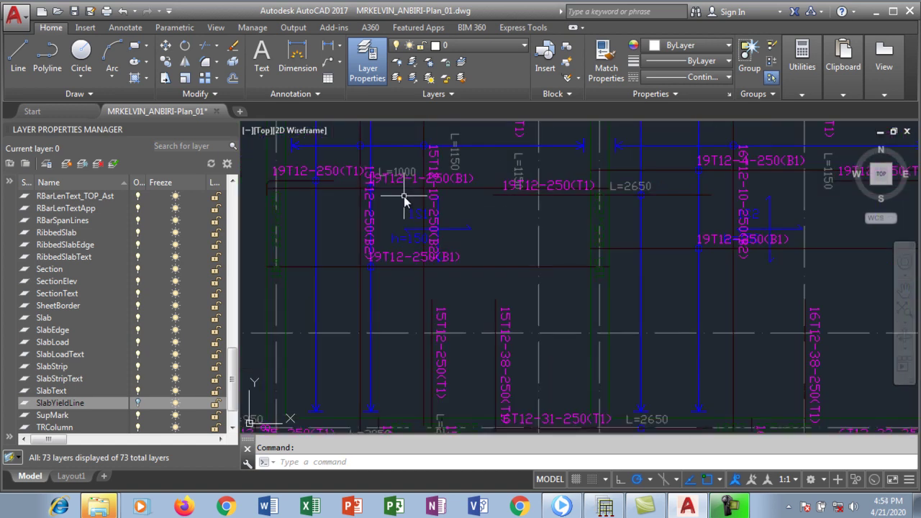
scroll(625, 360, up, 3)
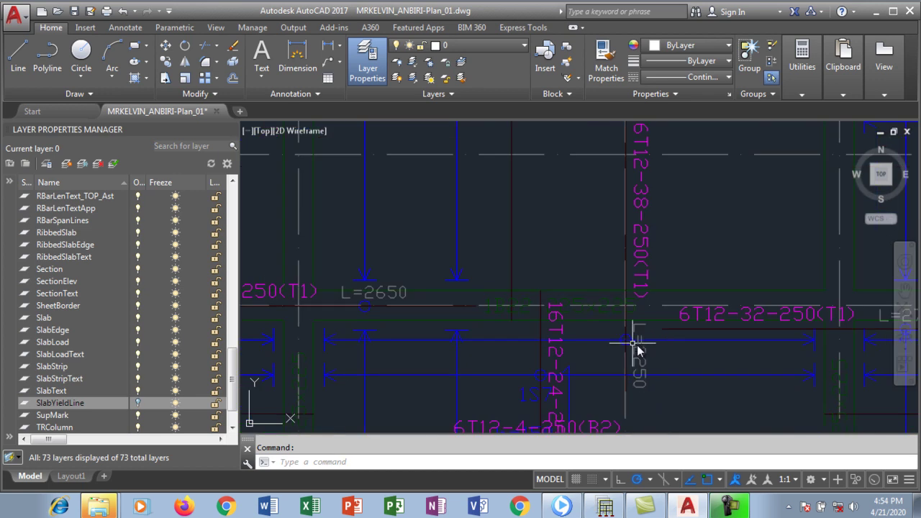
scroll(568, 316, down, 4)
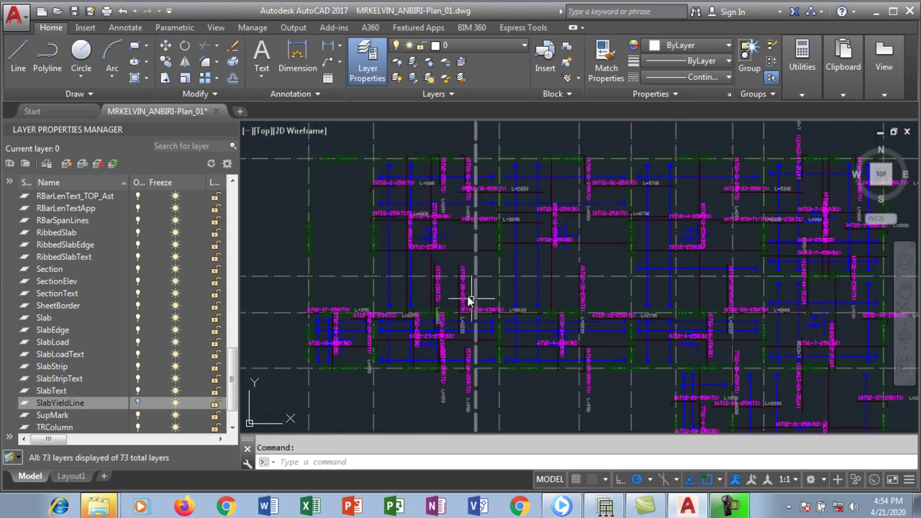
scroll(349, 153, up, 4)
scroll(390, 180, down, 3)
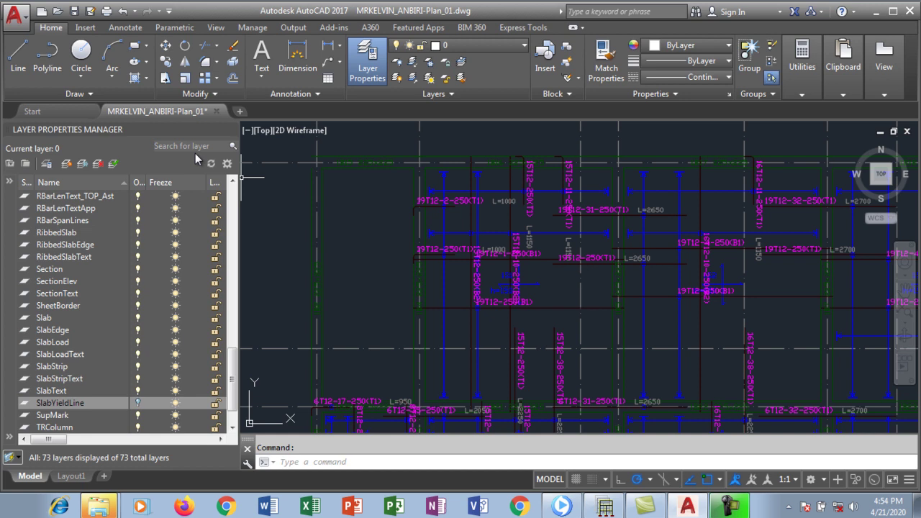
drag(231, 394, 237, 232)
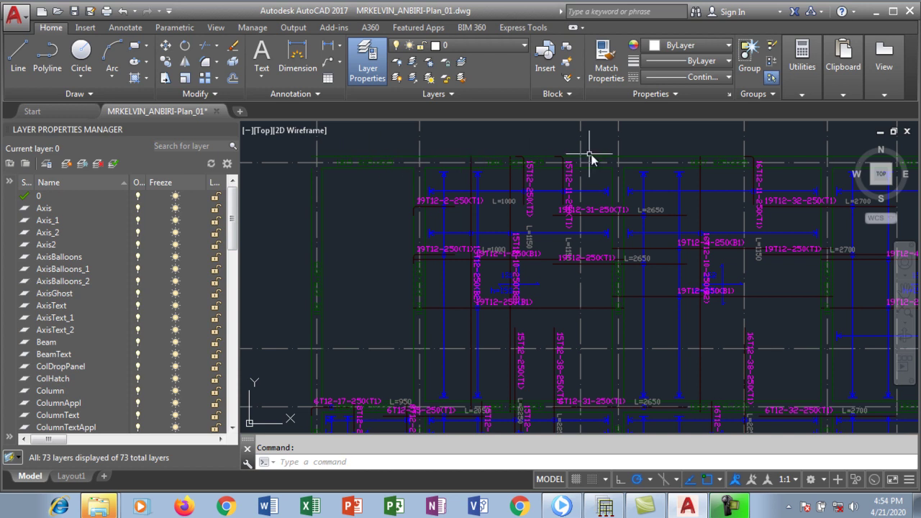
- Confirm the top edge line is on layer Beam and widen the layer list to show colours
click(356, 157)
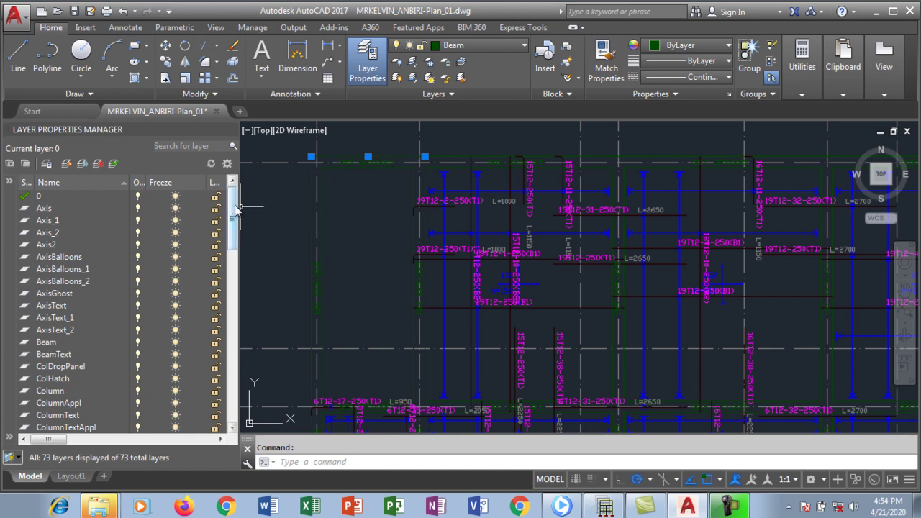
drag(234, 207, 216, 240)
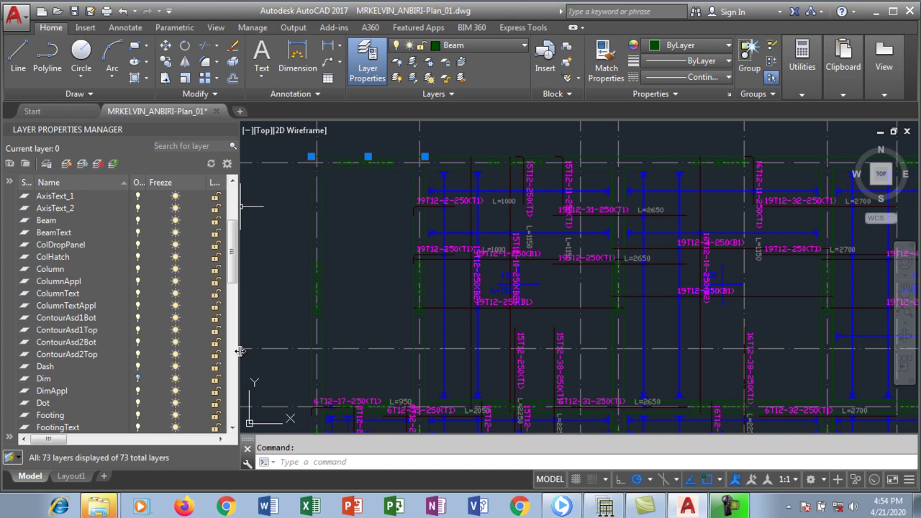
drag(240, 351, 280, 351)
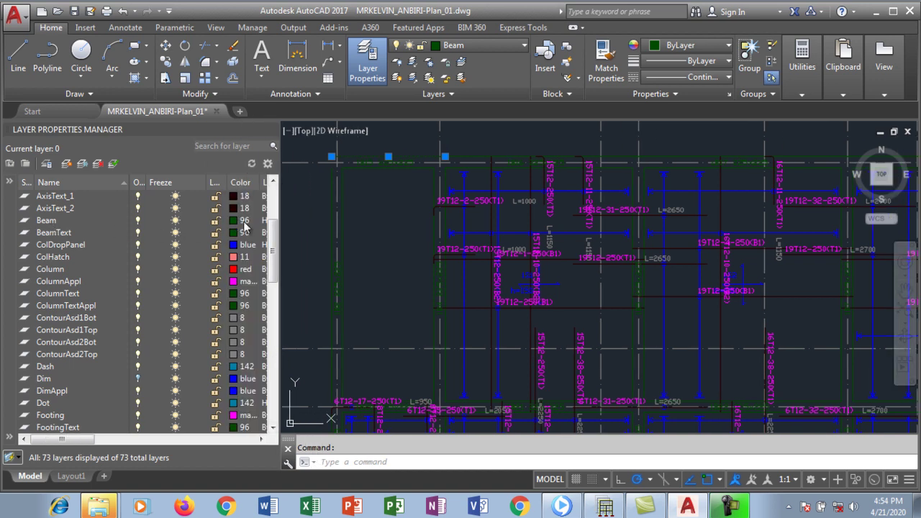
- Change the Beam layer colour from 96 to index 100, bright green
click(234, 220)
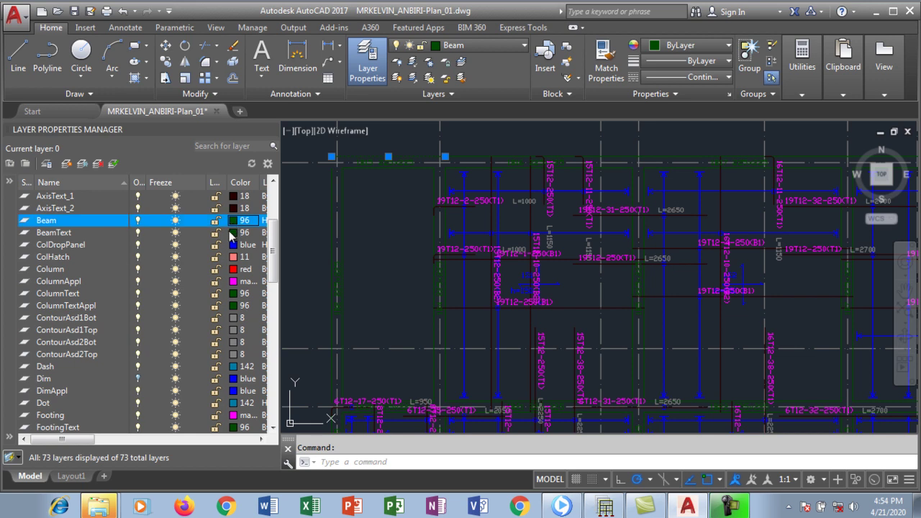
drag(471, 129, 396, 121)
click(362, 199)
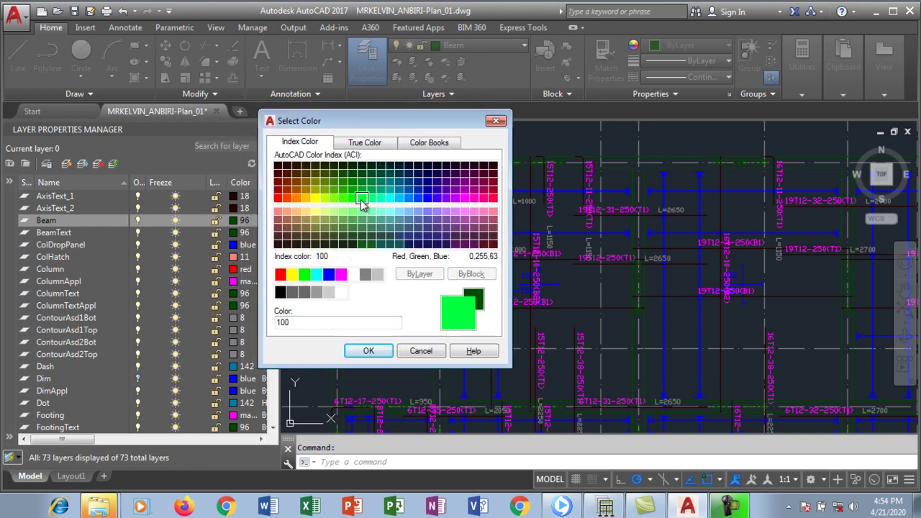
click(367, 351)
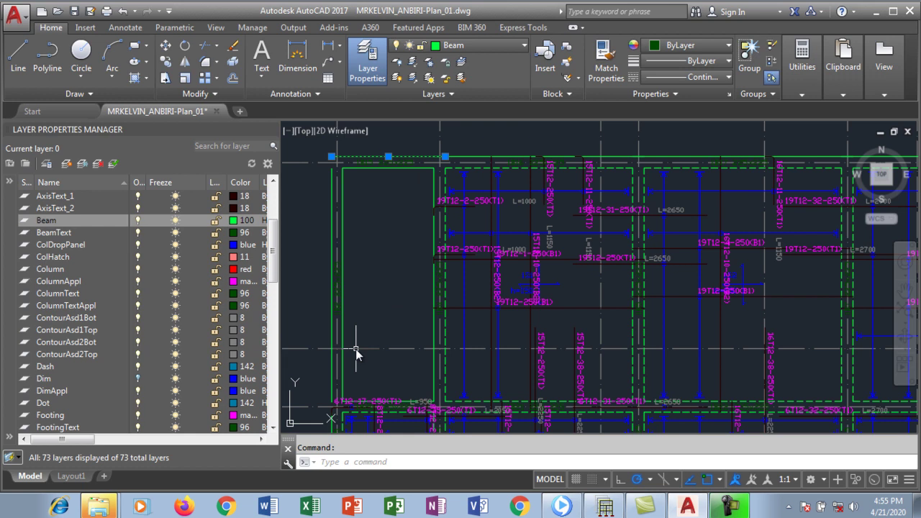
scroll(334, 203, down, 2)
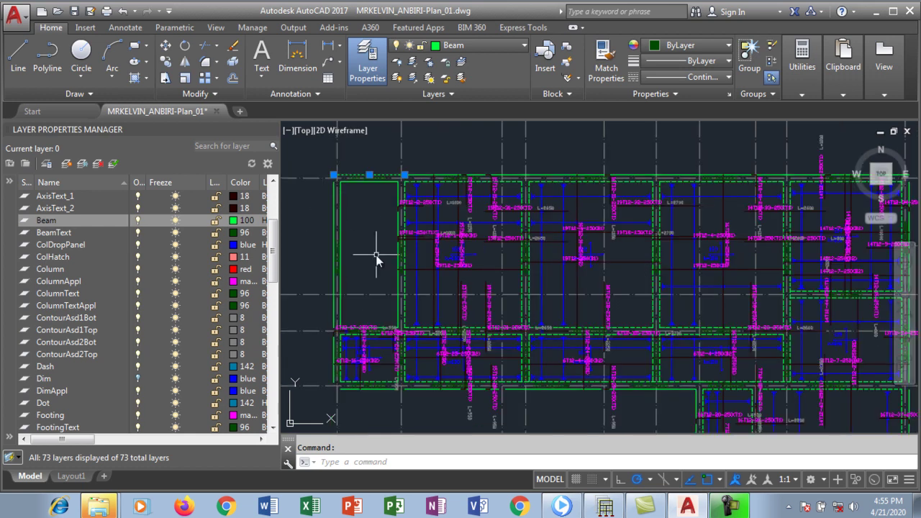
scroll(373, 216, up, 4)
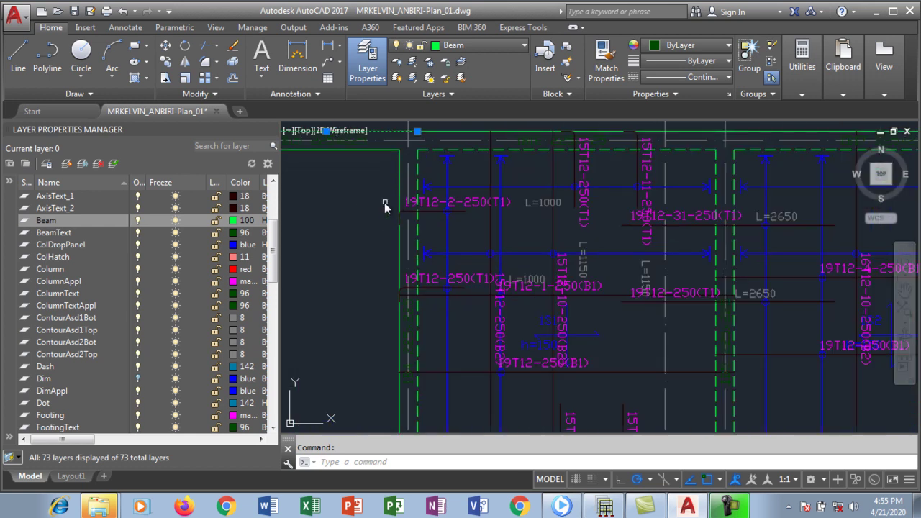
- Identify the short beam-corner line as layer RBar_TOP and scroll the layer list to it
click(422, 215)
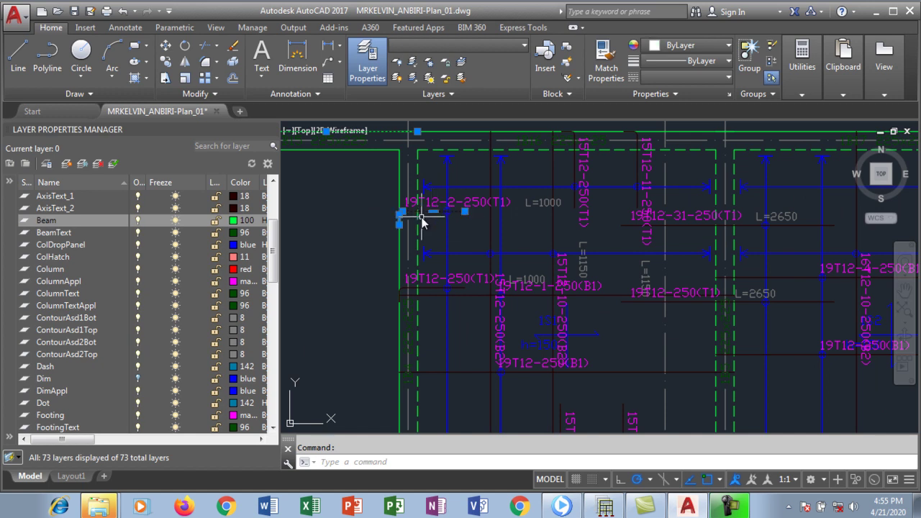
key(Escape)
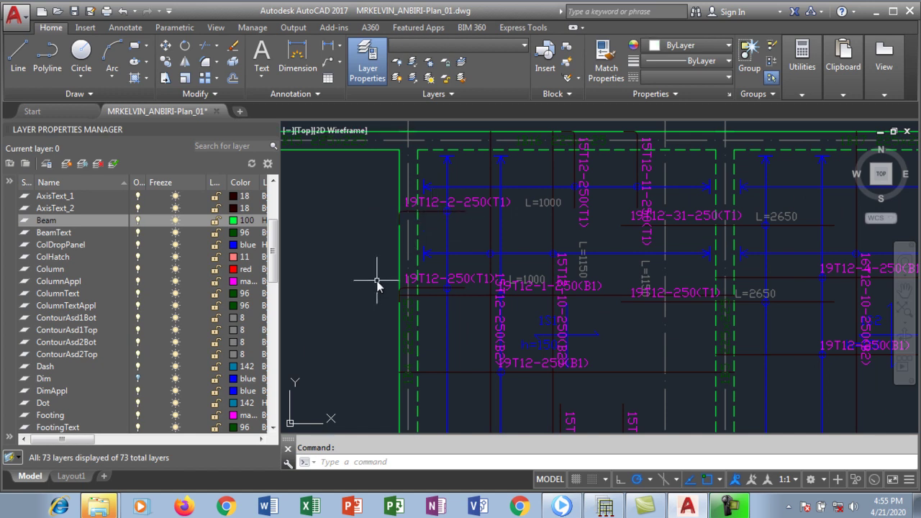
click(430, 216)
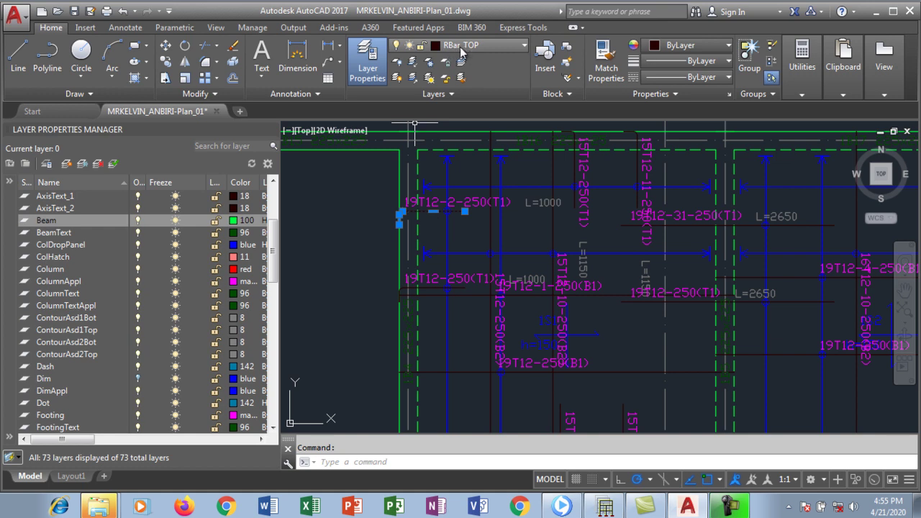
click(363, 253)
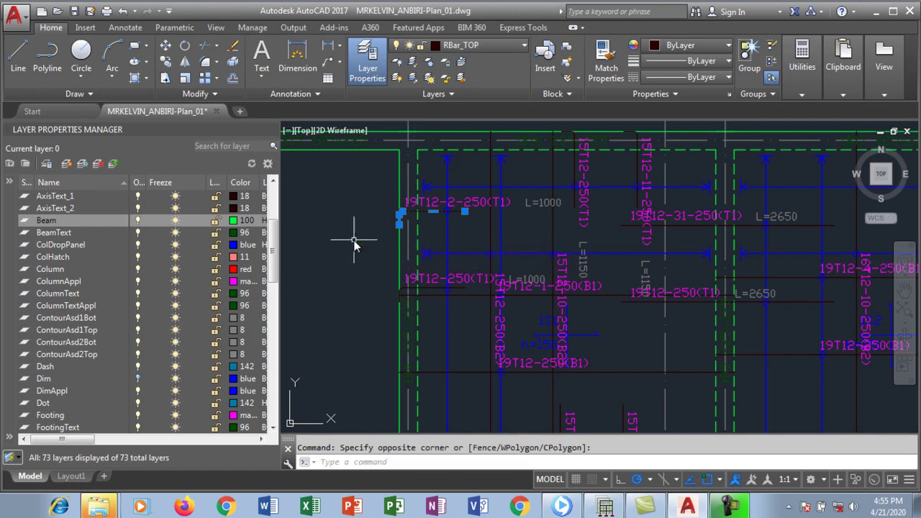
key(Escape)
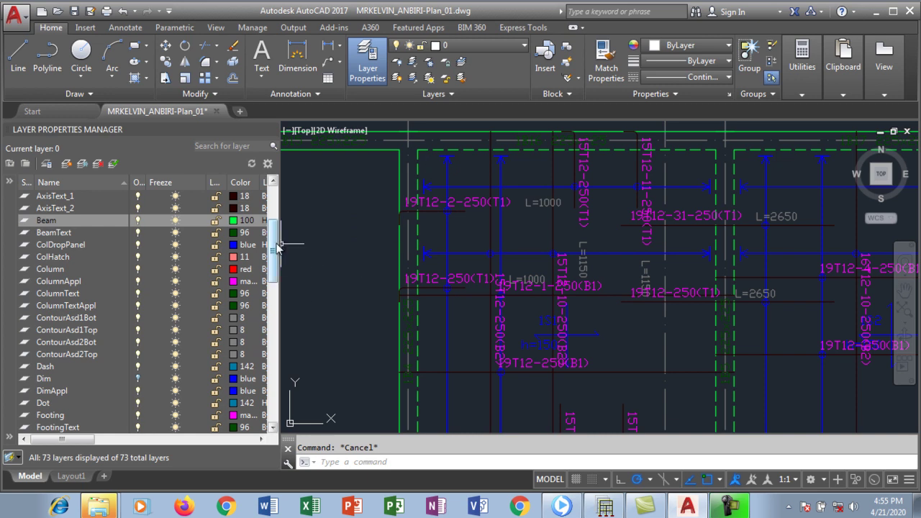
drag(278, 247, 278, 318)
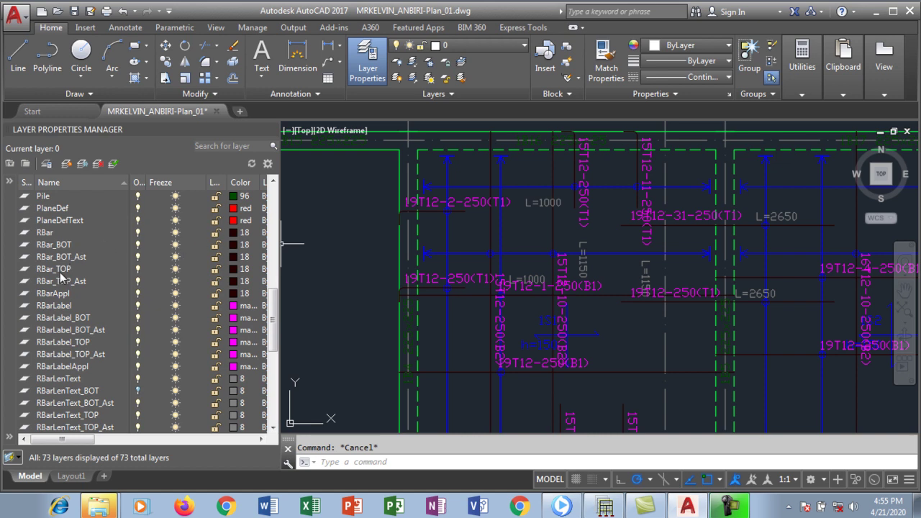
- Set the RBar_TOP layer colour to red (index 1) and zoom to check the top bars
click(232, 273)
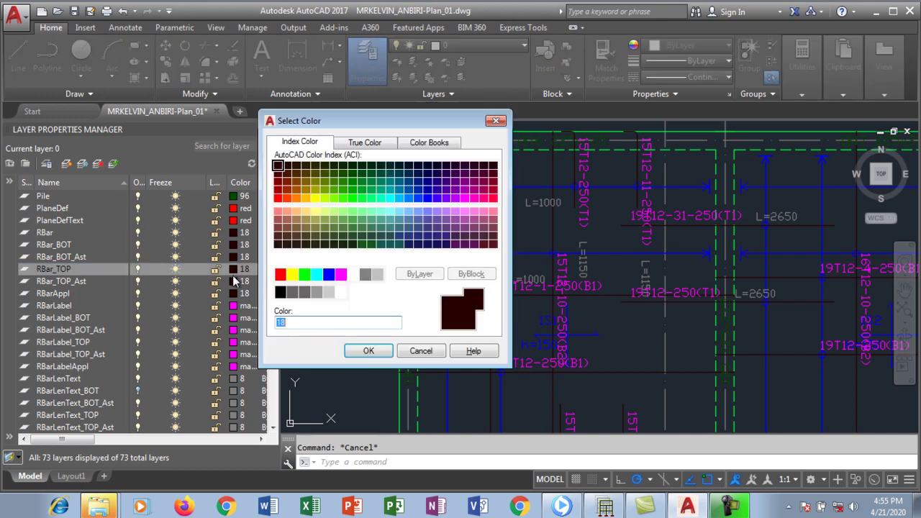
click(280, 274)
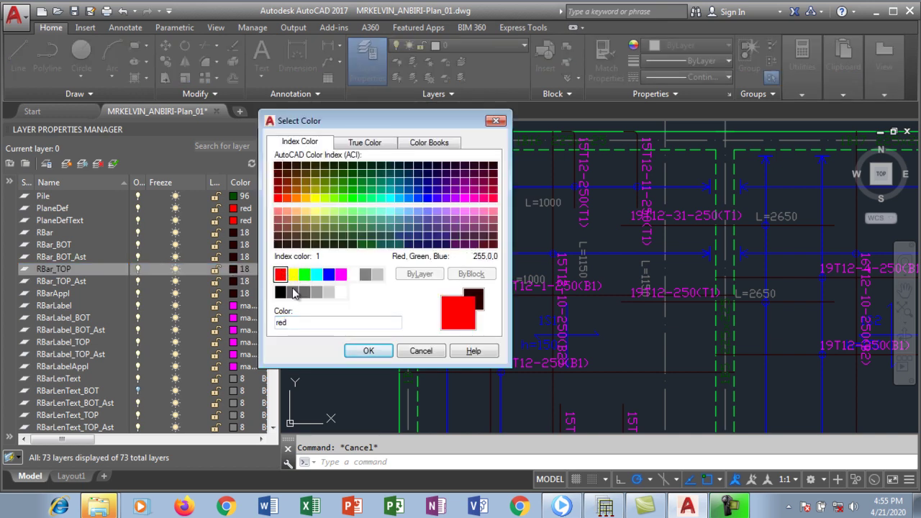
click(366, 351)
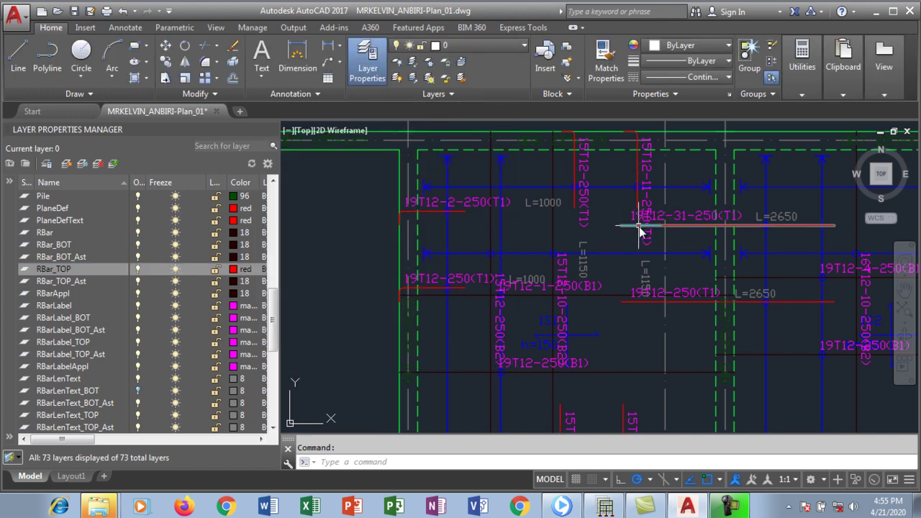
scroll(412, 223, down, 2)
scroll(475, 202, down, 2)
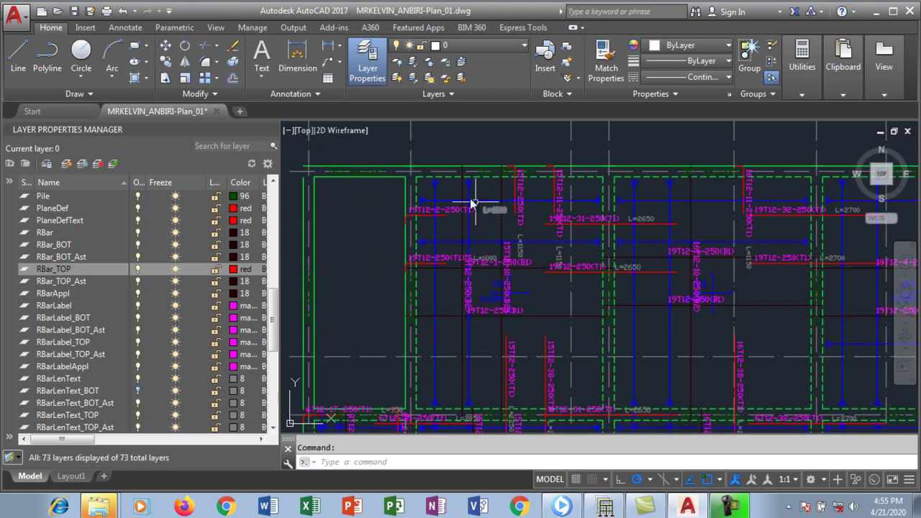
scroll(637, 269, up, 4)
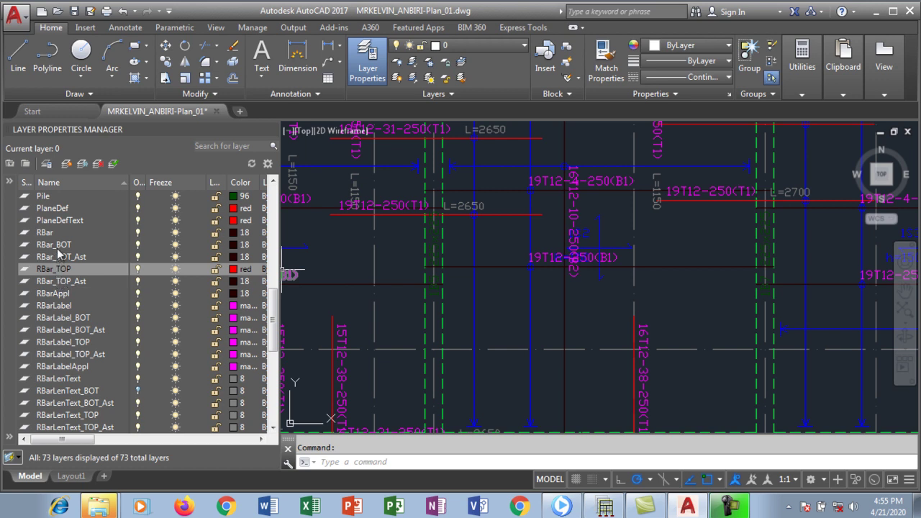
- Set the RBar_BOT layer colour to red so bottom bars match the top bars
click(235, 248)
click(280, 274)
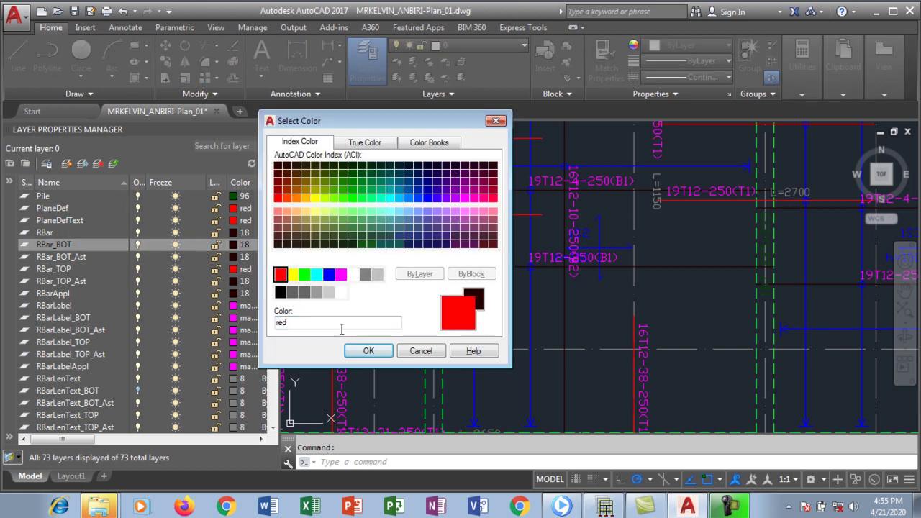
click(368, 351)
scroll(378, 261, down, 3)
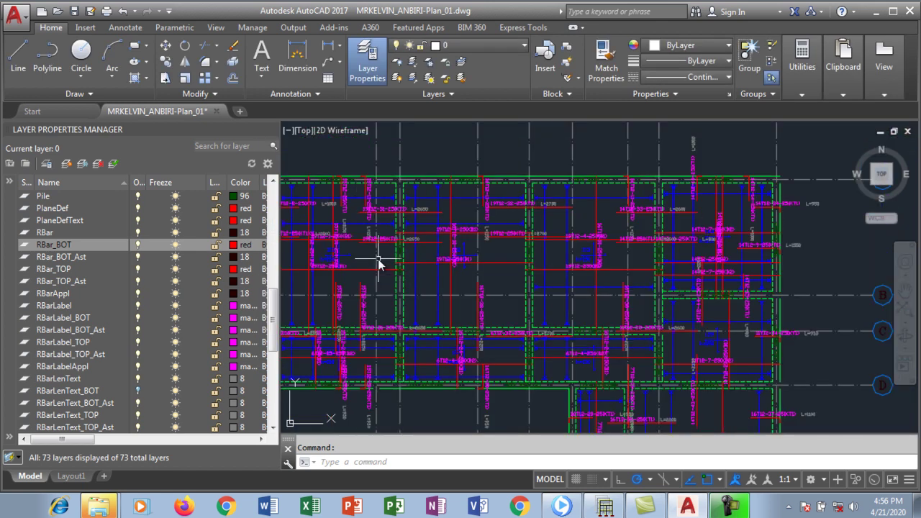
scroll(554, 198, down, 2)
scroll(446, 296, up, 4)
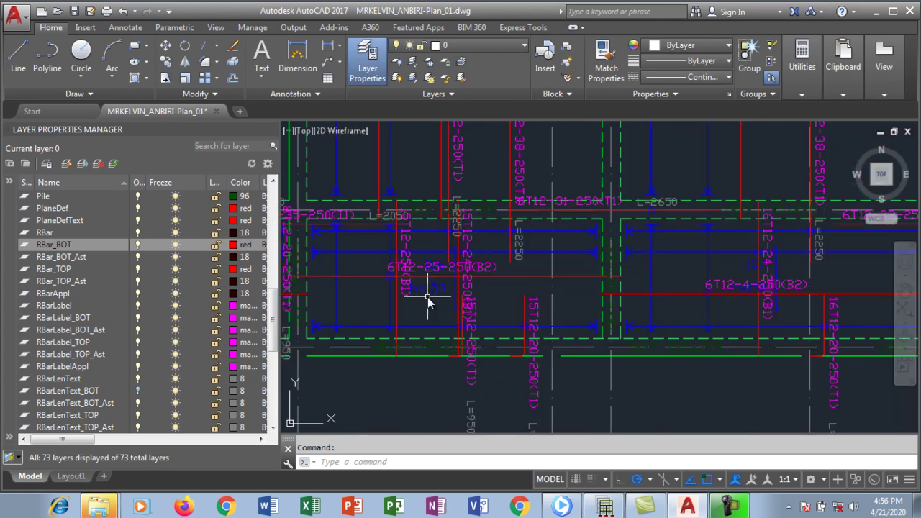
- Confirm the blue rebar lines are on layer RBarSpanLines and scroll the layer list to it
click(359, 258)
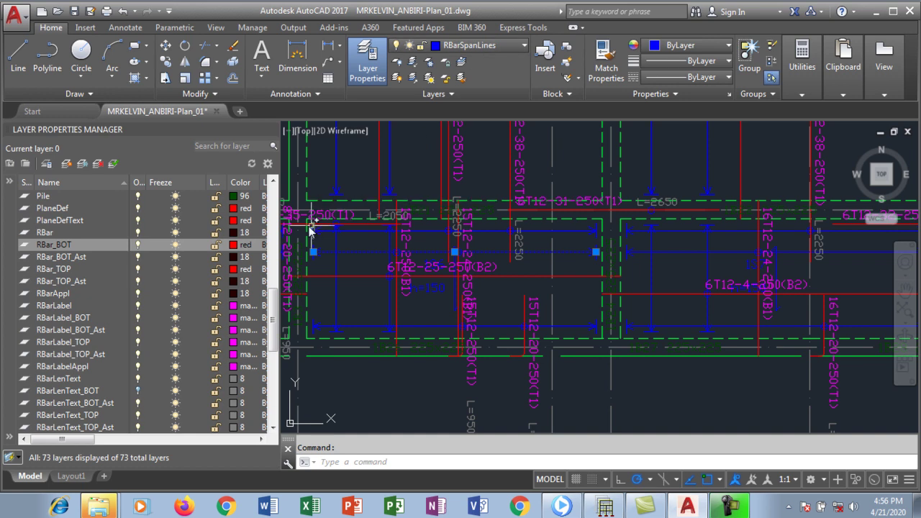
drag(274, 309, 282, 303)
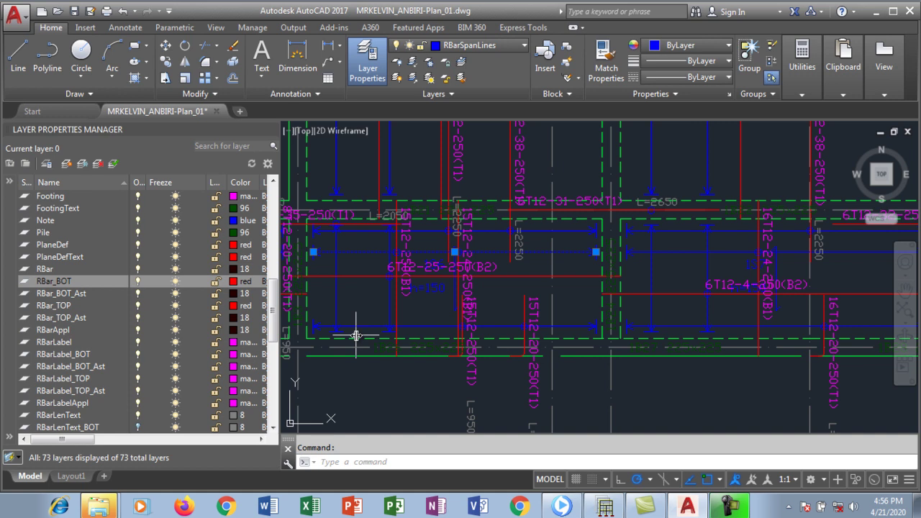
key(Escape)
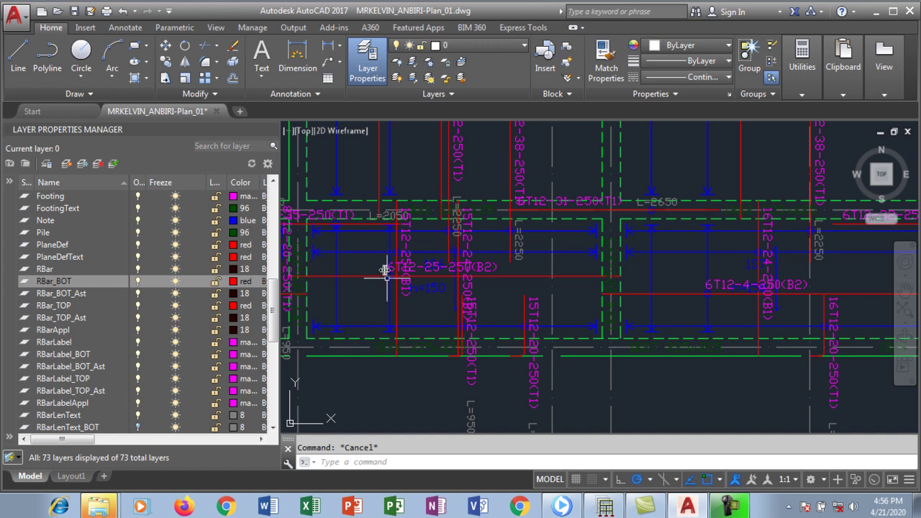
click(362, 252)
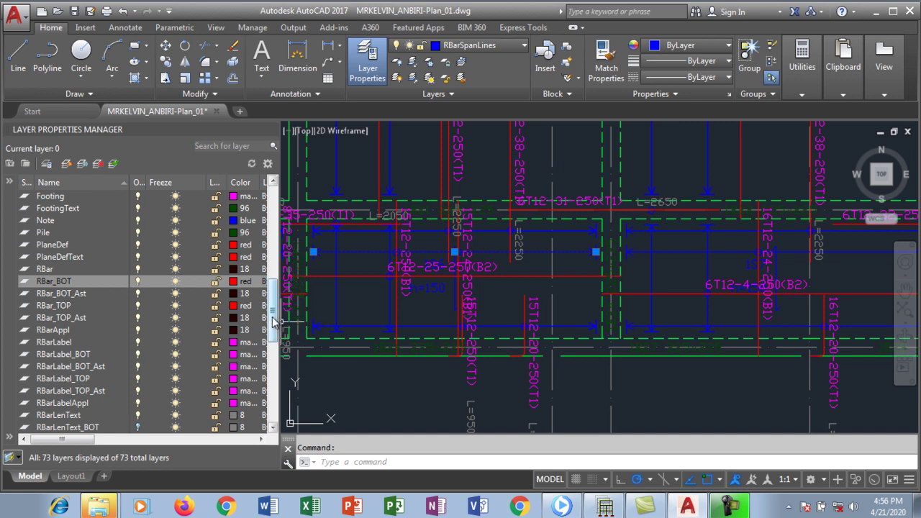
scroll(274, 317, up, 1)
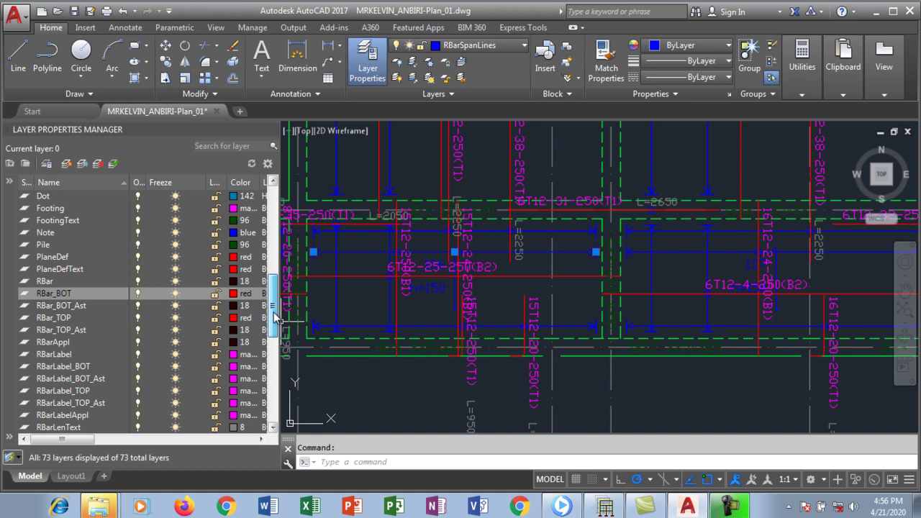
drag(274, 317, 279, 350)
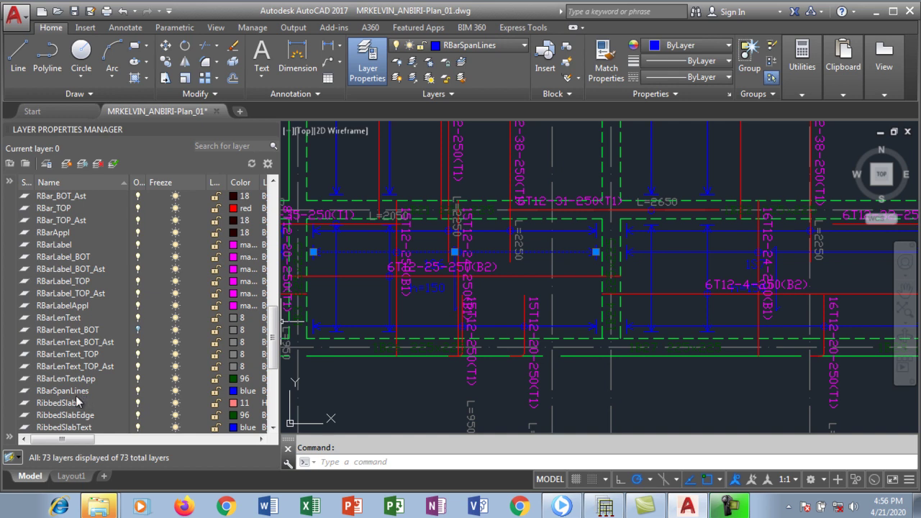
- Set the RBarSpanLines layer colour to yellow
click(237, 392)
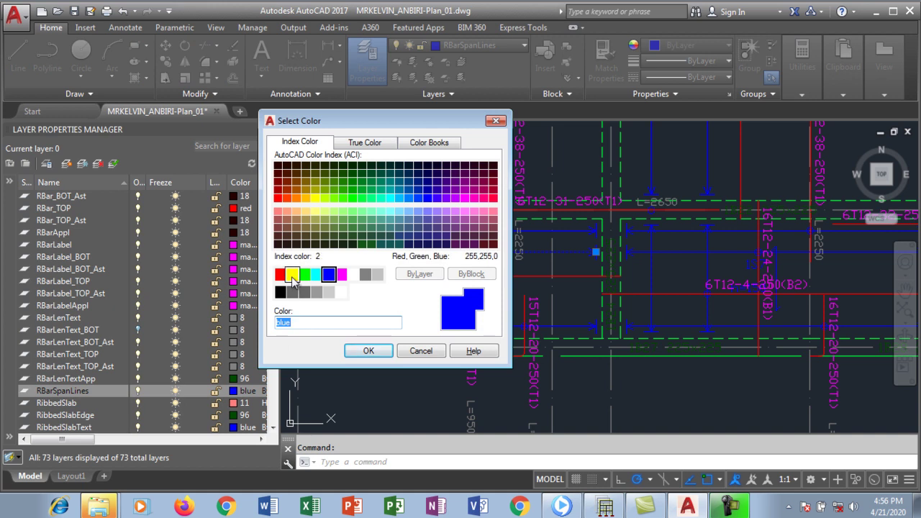
click(292, 276)
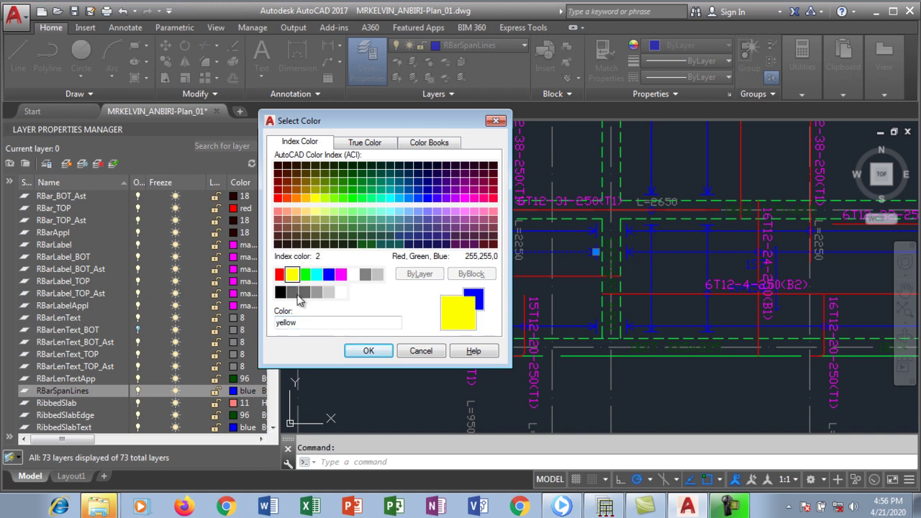
click(367, 350)
scroll(360, 349, down, 3)
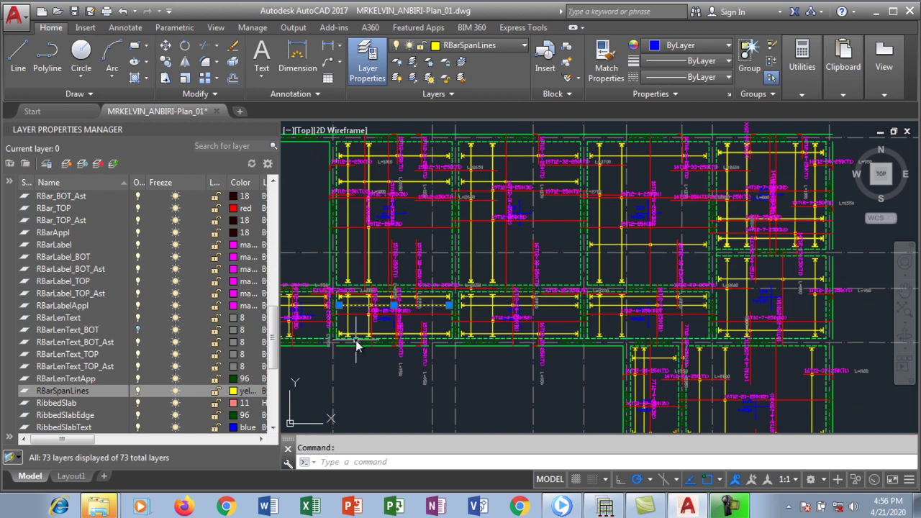
scroll(606, 235, up, 5)
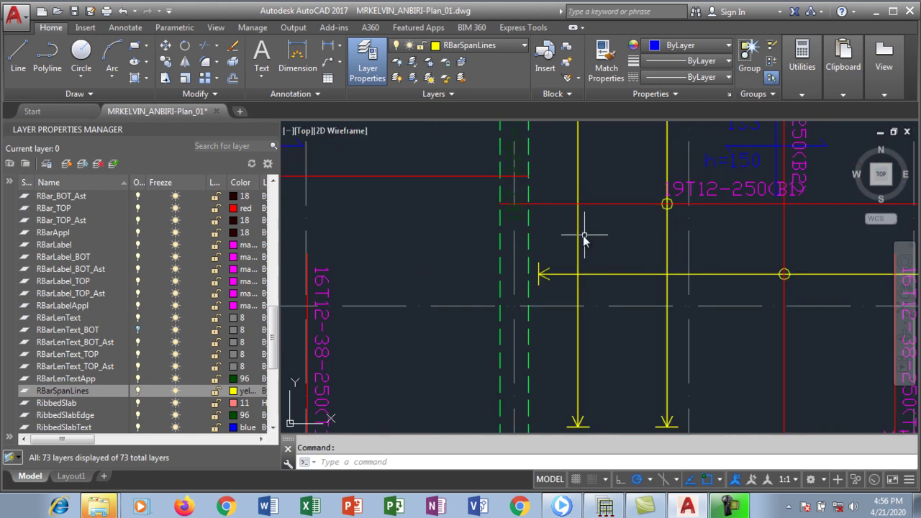
- Zoom around to check the yellow span lines, then inspect the 1B28 225x225 beam label
scroll(555, 226, down, 4)
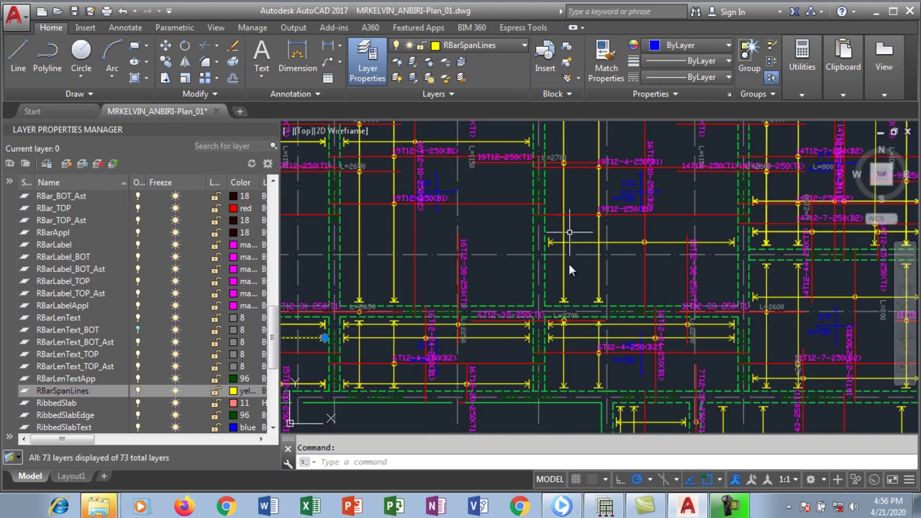
scroll(591, 198, down, 2)
scroll(392, 297, up, 4)
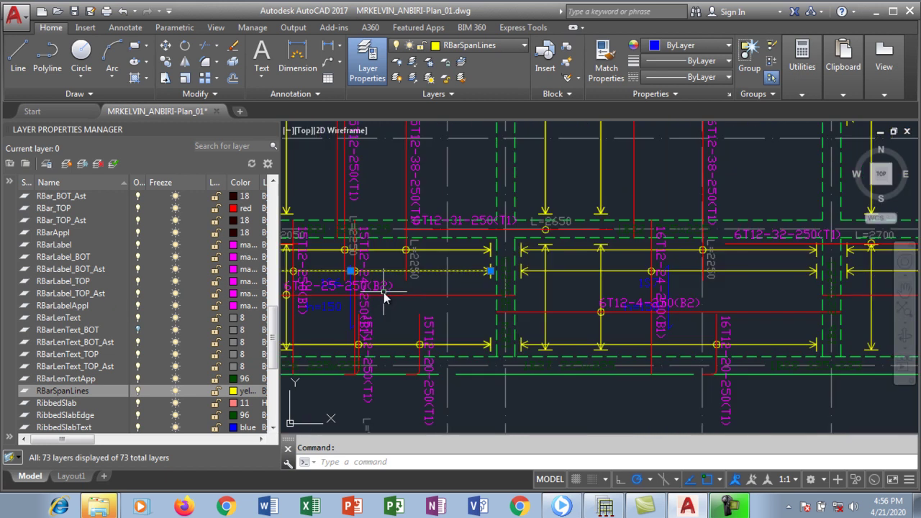
scroll(416, 233, down, 1)
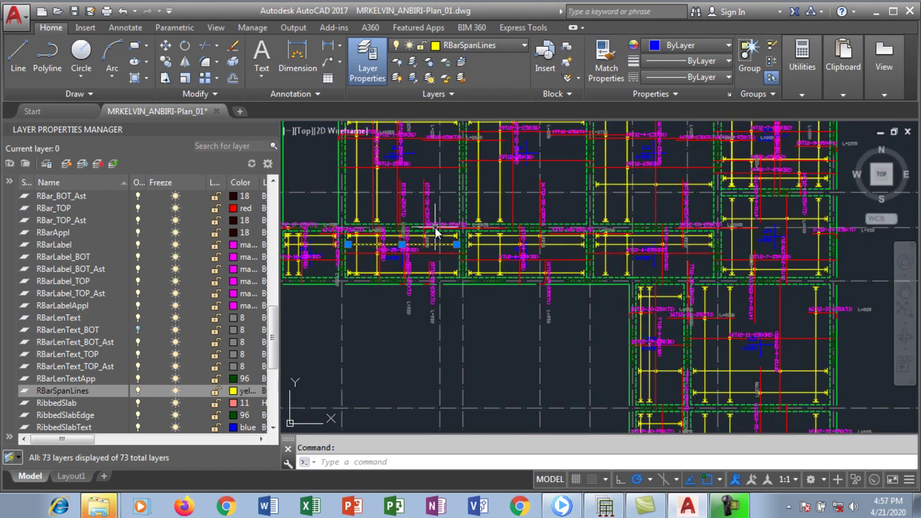
scroll(627, 298, up, 8)
scroll(555, 277, down, 2)
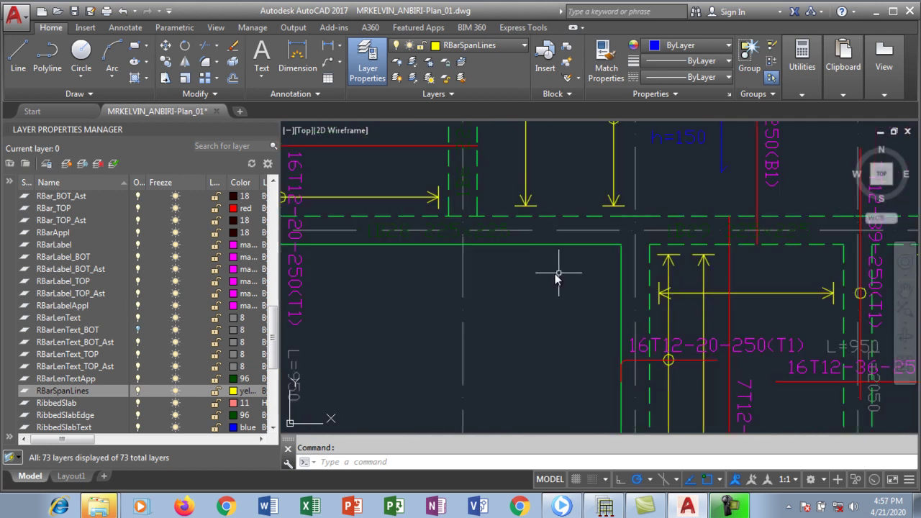
scroll(555, 275, down, 2)
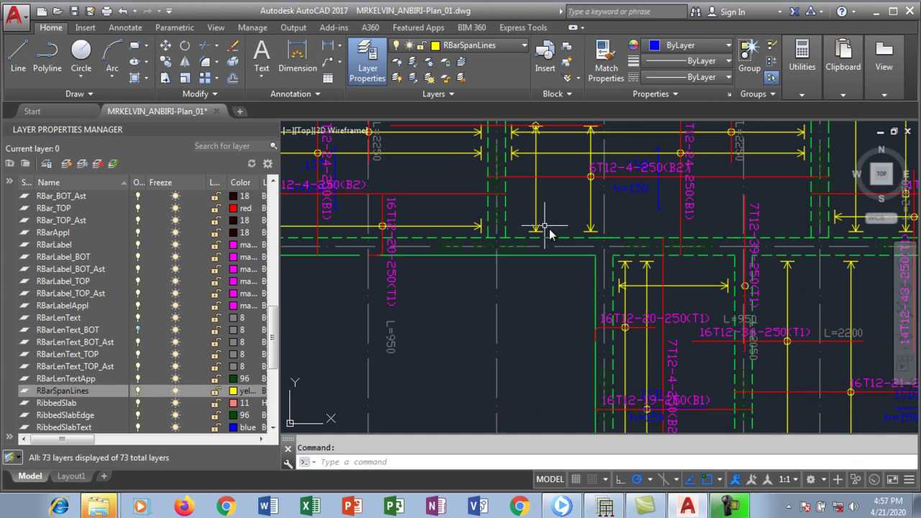
scroll(574, 252, down, 2)
scroll(511, 254, up, 4)
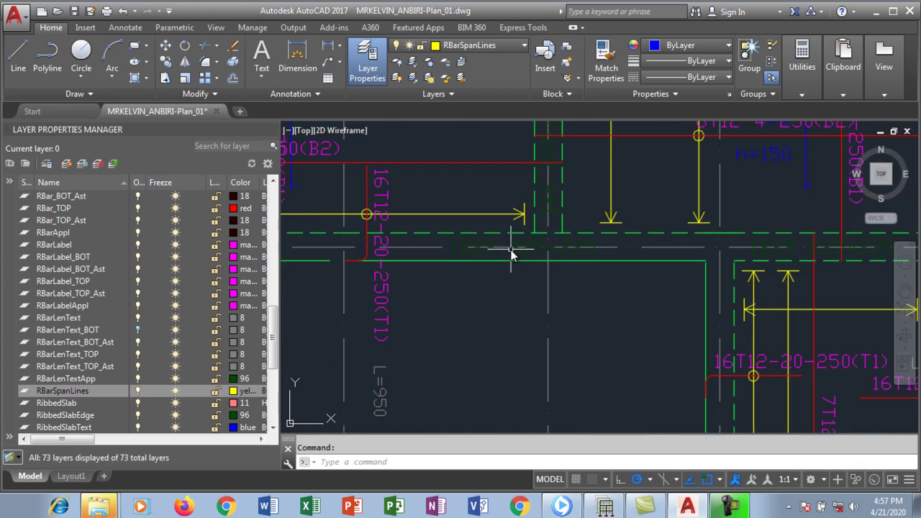
scroll(470, 252, up, 3)
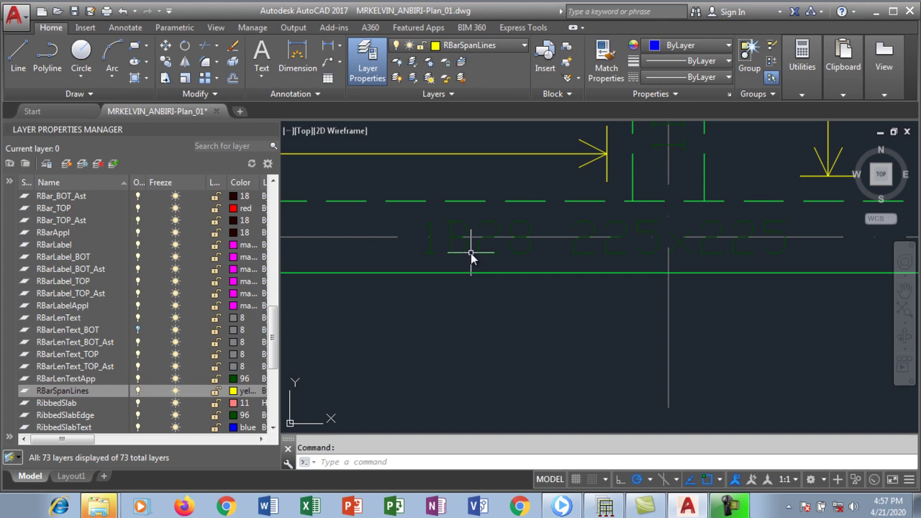
click(478, 250)
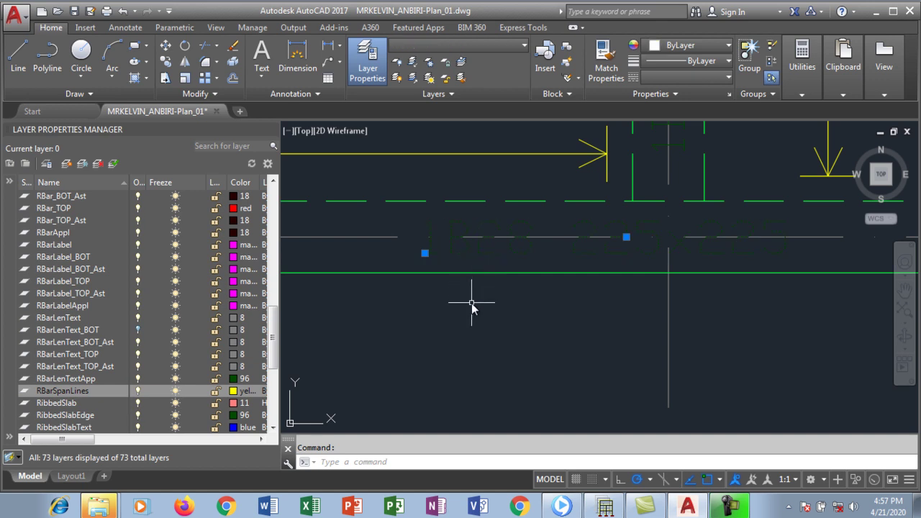
key(Escape)
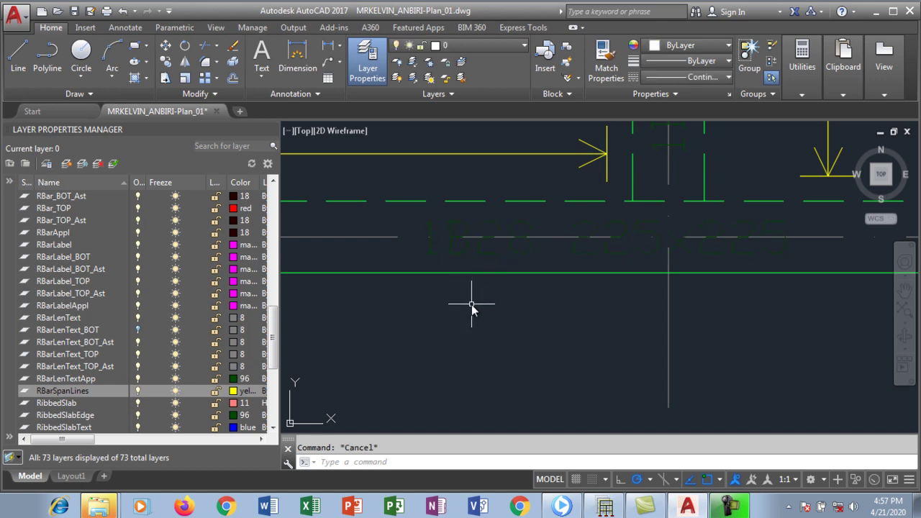
- Confirm the 1B28 225x225 label is on BeamText and change that layer from 96 to cyan
click(467, 256)
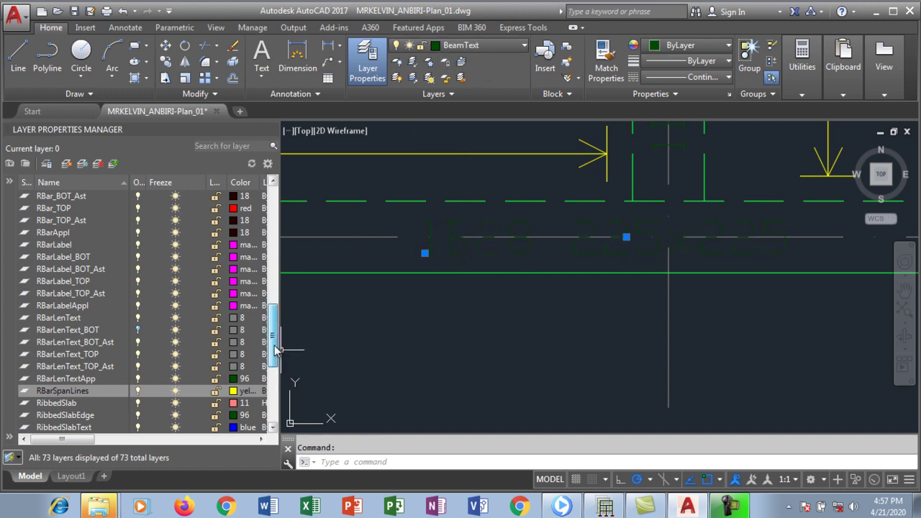
scroll(275, 327, up, 3)
drag(271, 323, 263, 267)
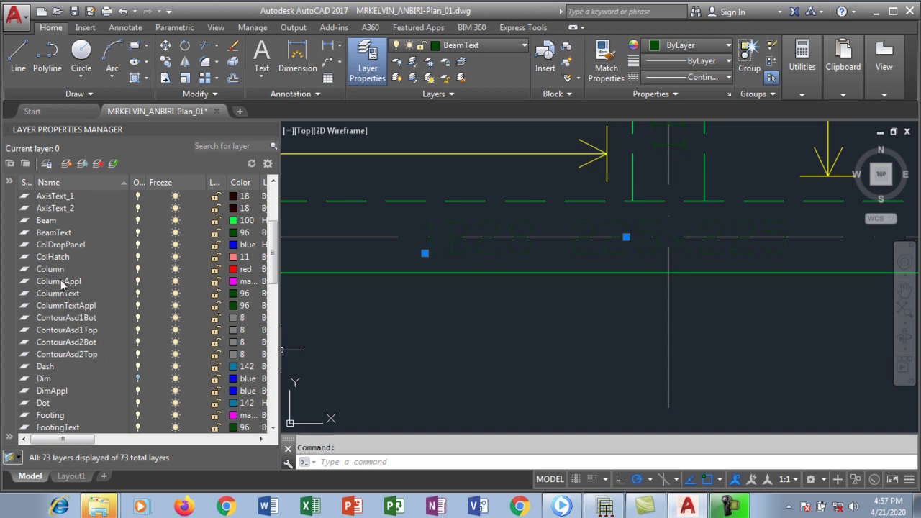
click(236, 236)
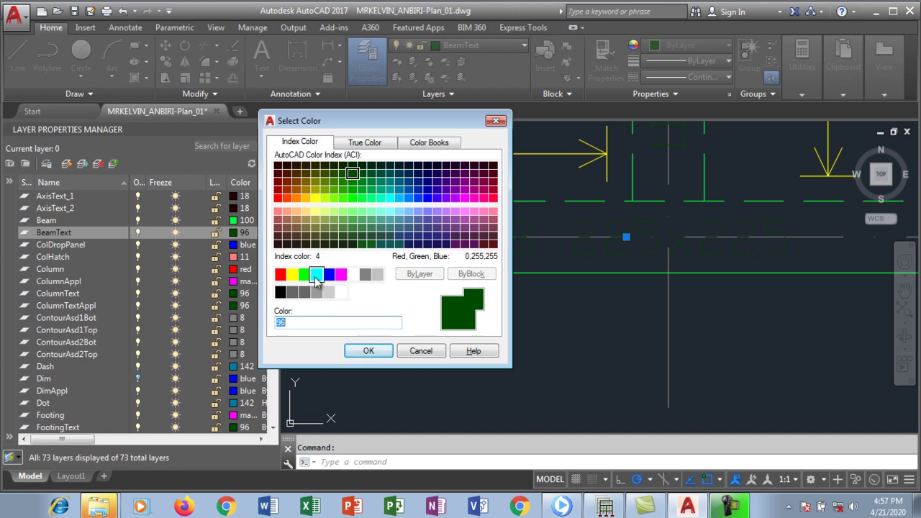
click(315, 275)
click(369, 351)
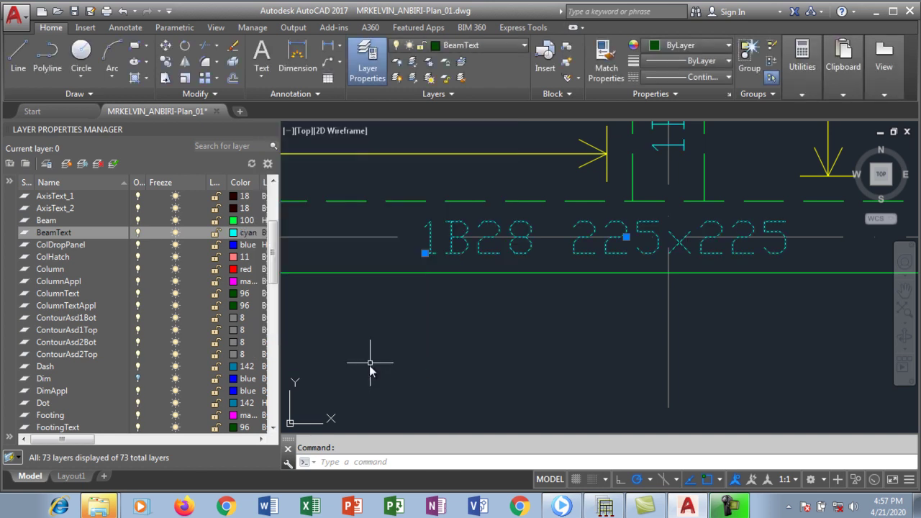
scroll(423, 322, down, 5)
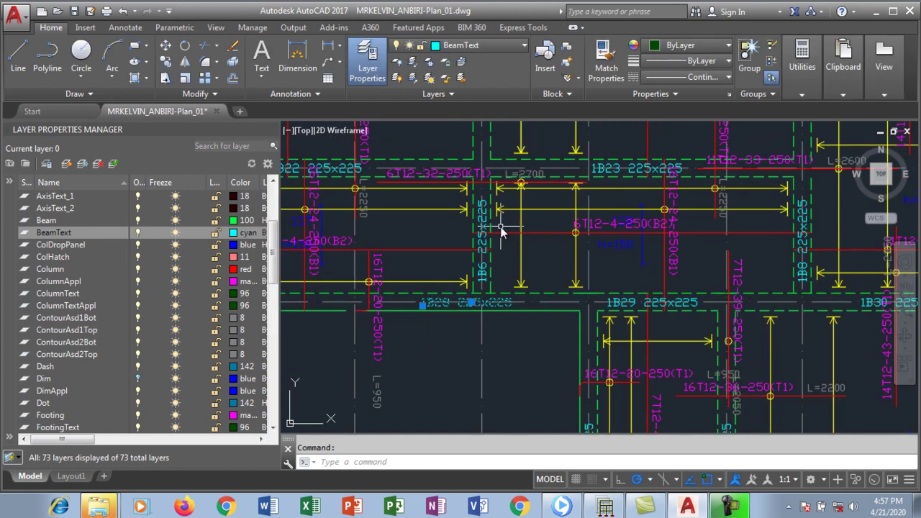
scroll(477, 265, down, 1)
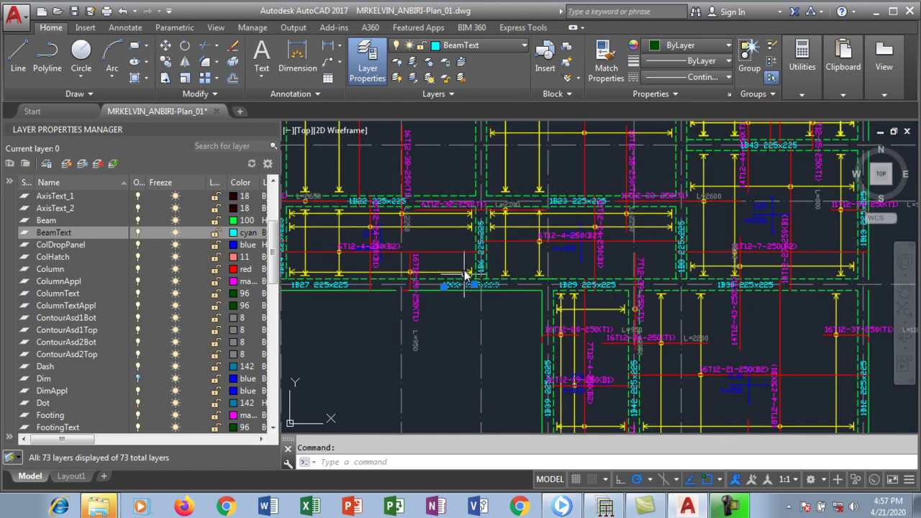
scroll(467, 269, down, 1)
scroll(590, 267, up, 7)
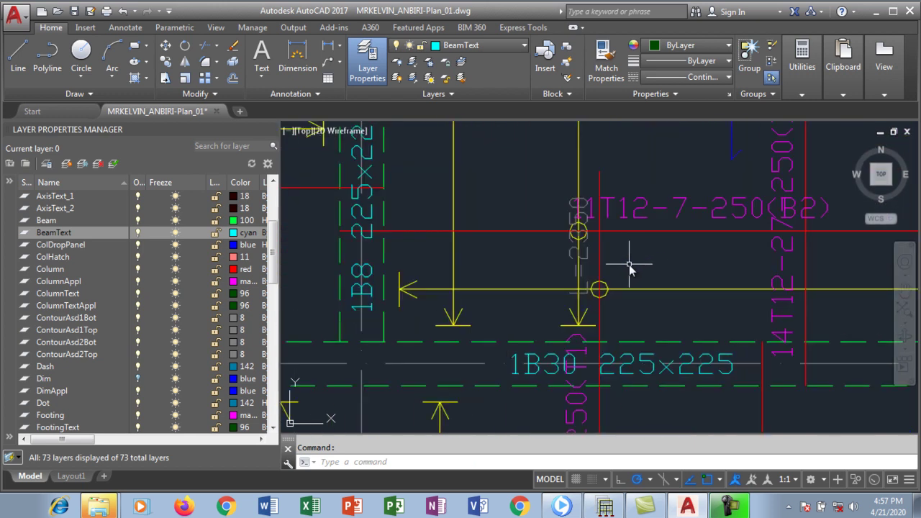
scroll(595, 205, down, 2)
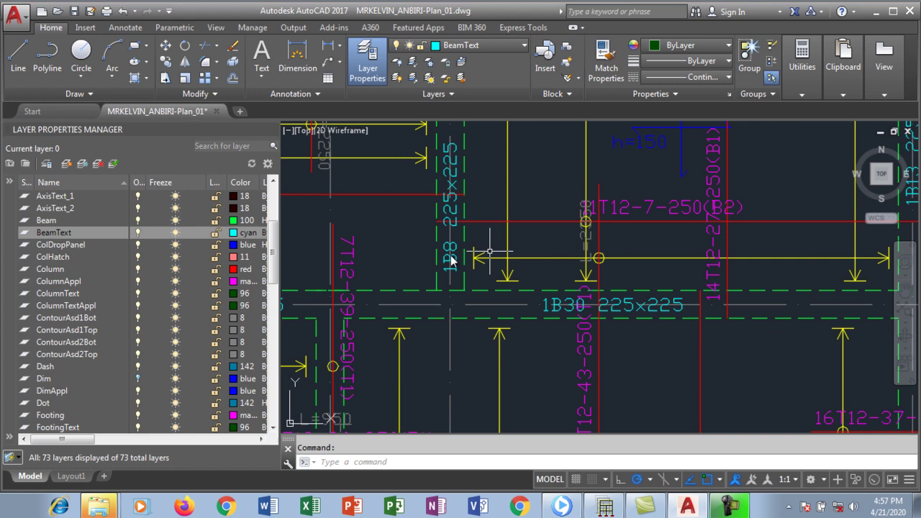
scroll(424, 238, down, 2)
scroll(403, 195, up, 7)
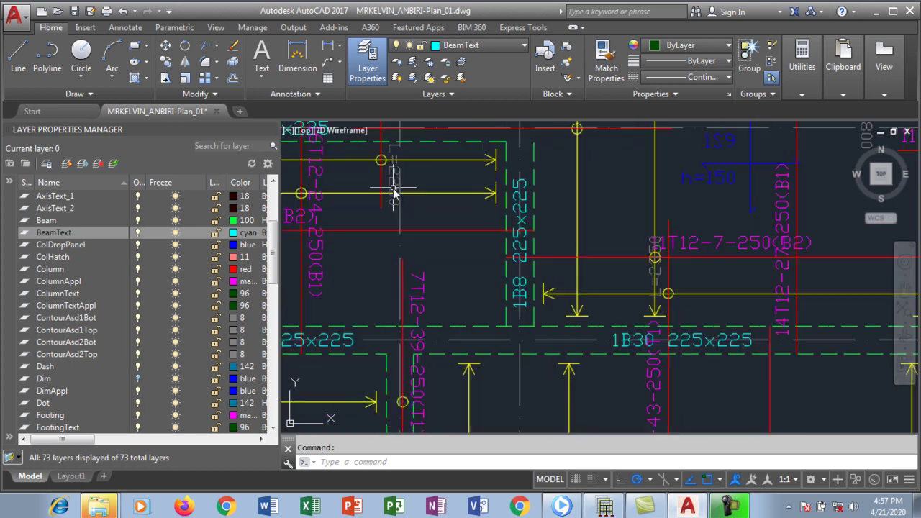
click(395, 173)
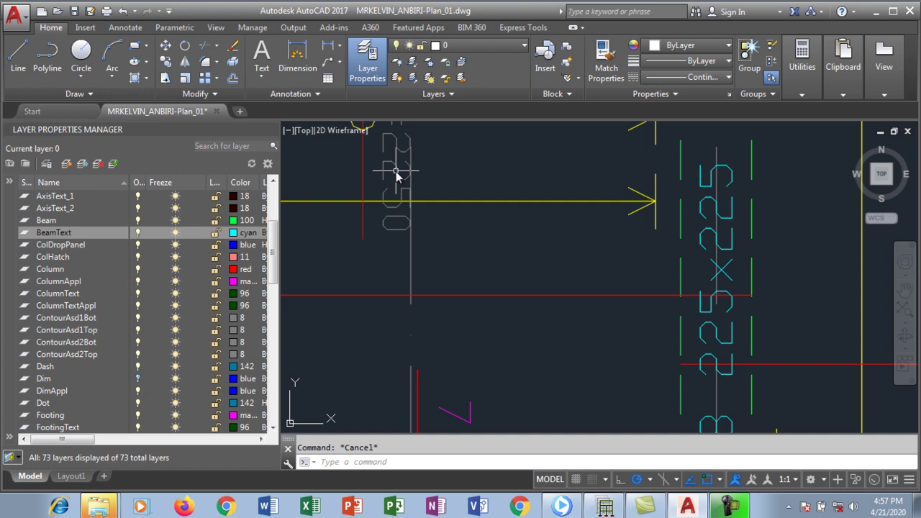
- Delete the vertical rebar length text near the column
click(395, 174)
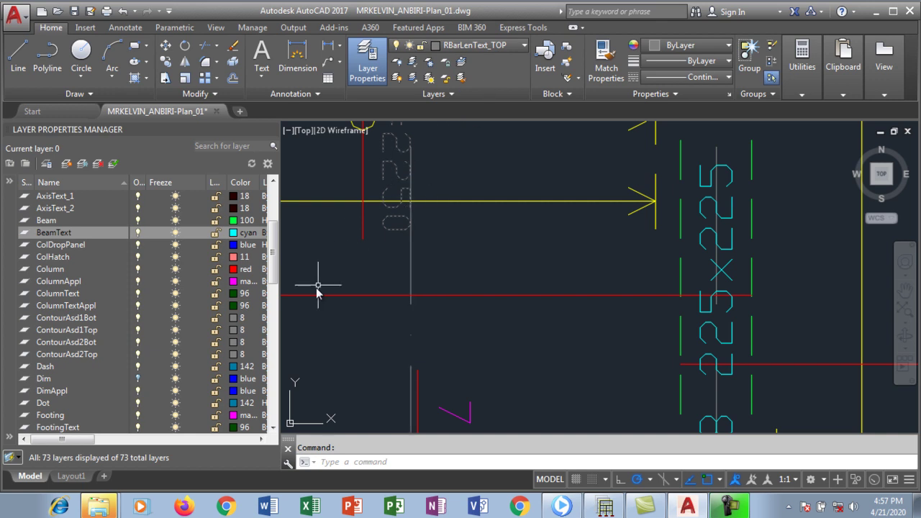
drag(274, 265, 275, 272)
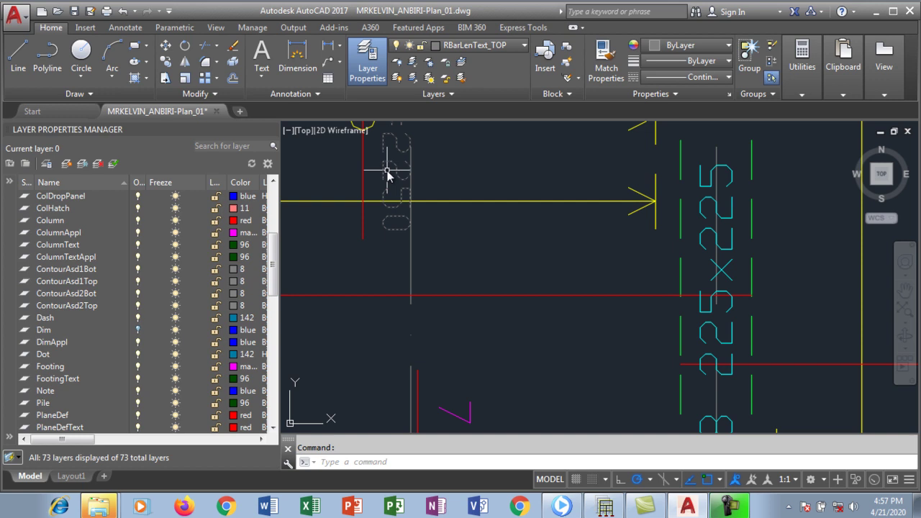
key(Delete)
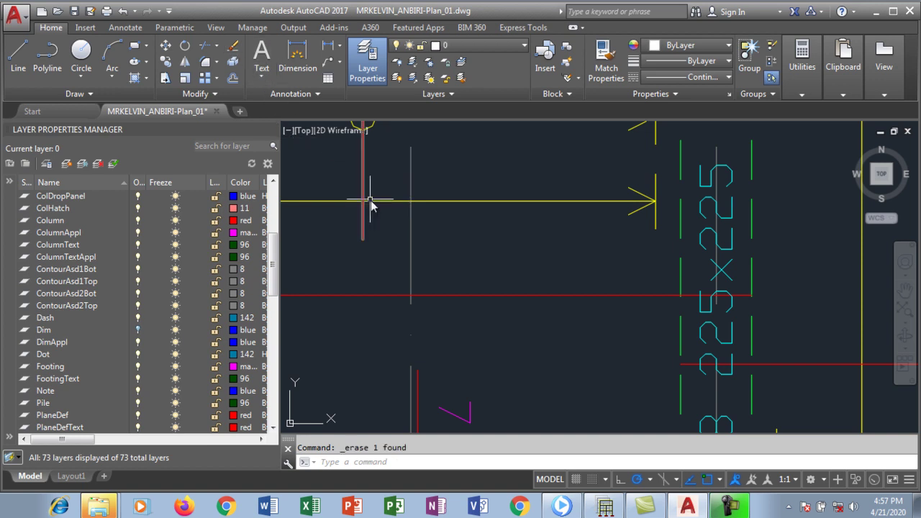
- Find that the L=2200 label is on layer RBarLenText_TOP and scroll the layer list to it
scroll(372, 205, down, 6)
scroll(426, 317, up, 2)
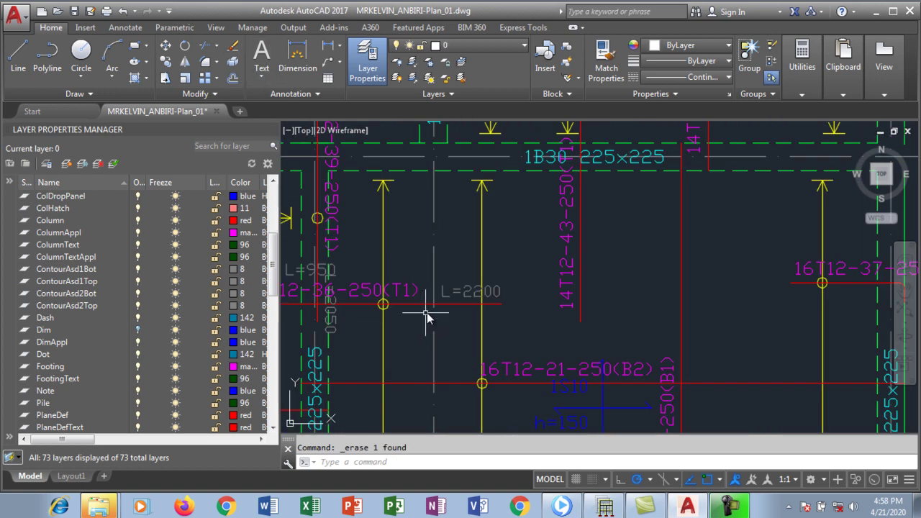
scroll(427, 317, up, 2)
click(486, 286)
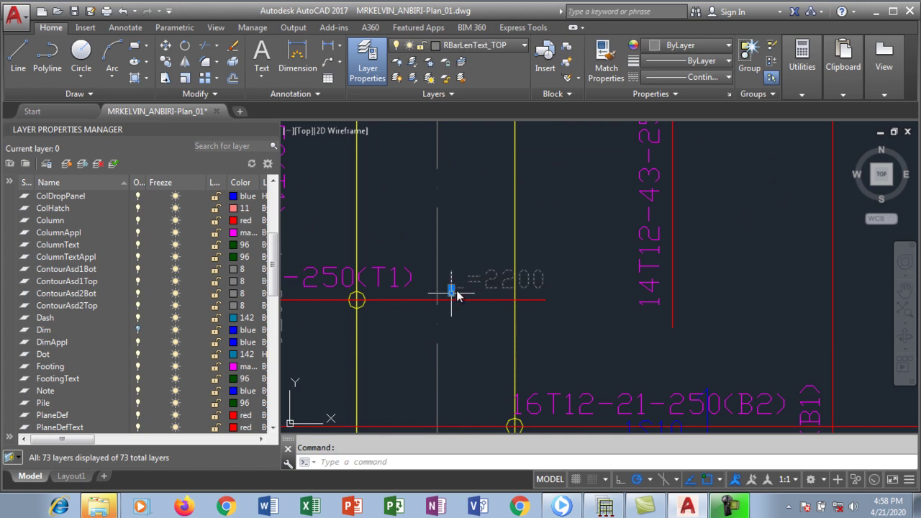
drag(274, 262, 273, 269)
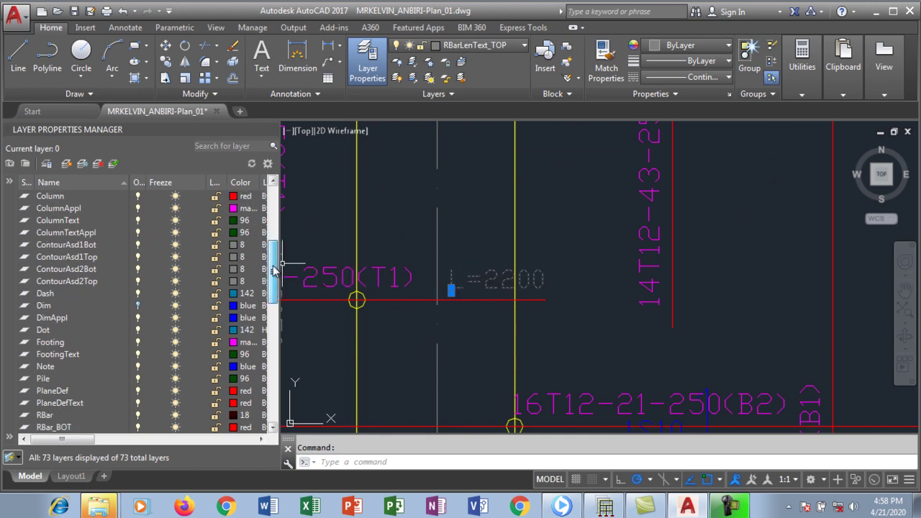
drag(273, 269, 274, 276)
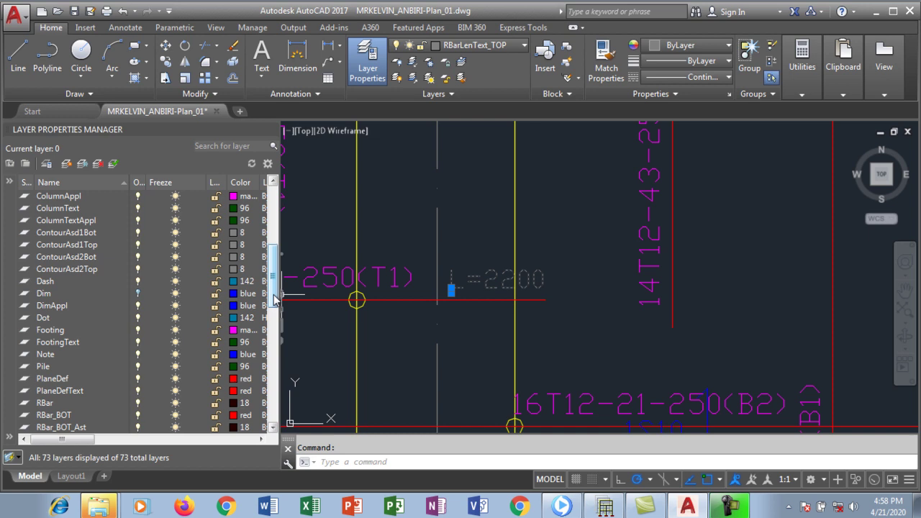
drag(274, 298, 274, 347)
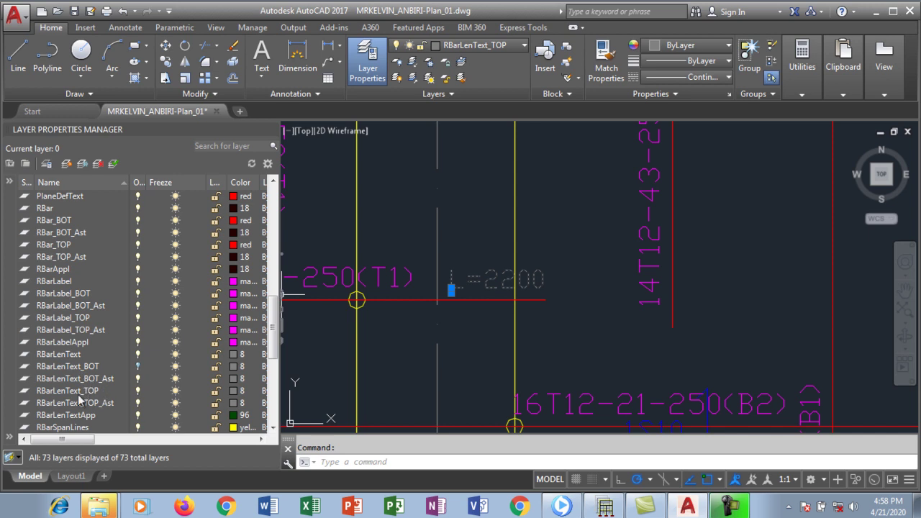
- Keep RBarLenText_TOP at colour 8, then turn it off and freeze it to hide the L=2200 text
click(233, 392)
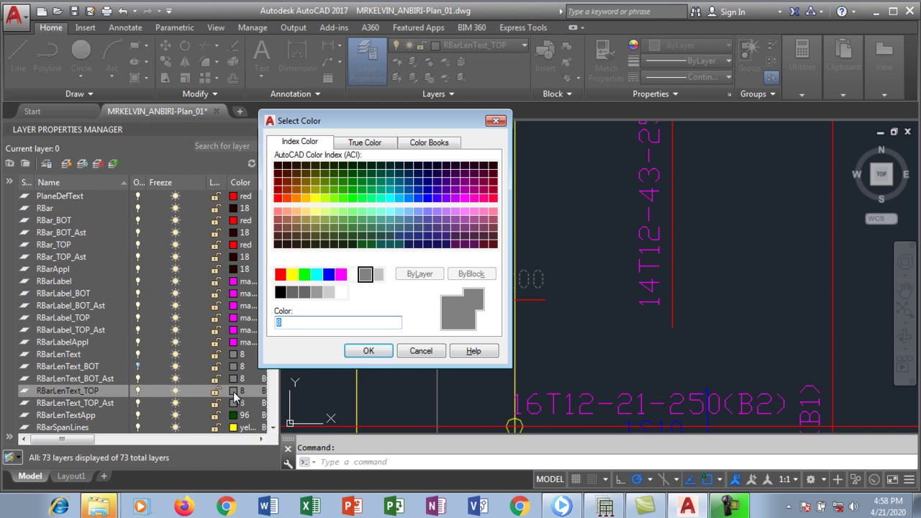
click(385, 354)
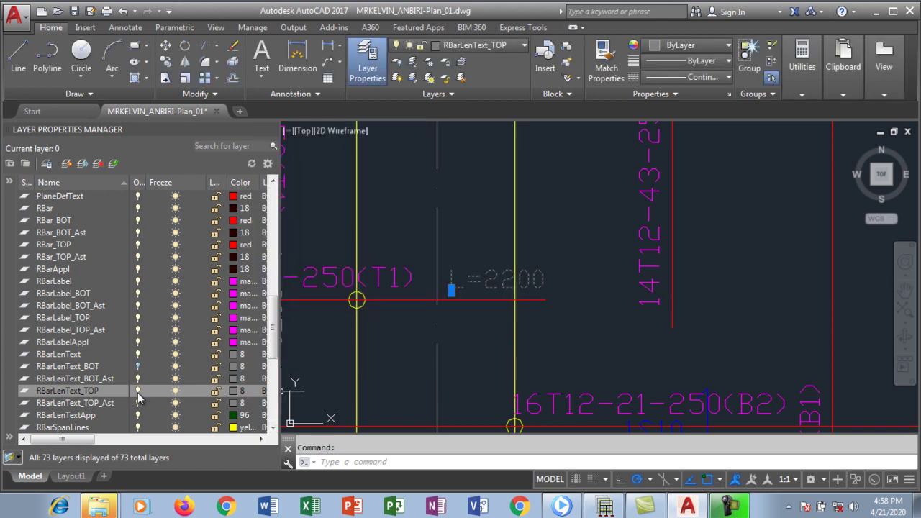
click(138, 391)
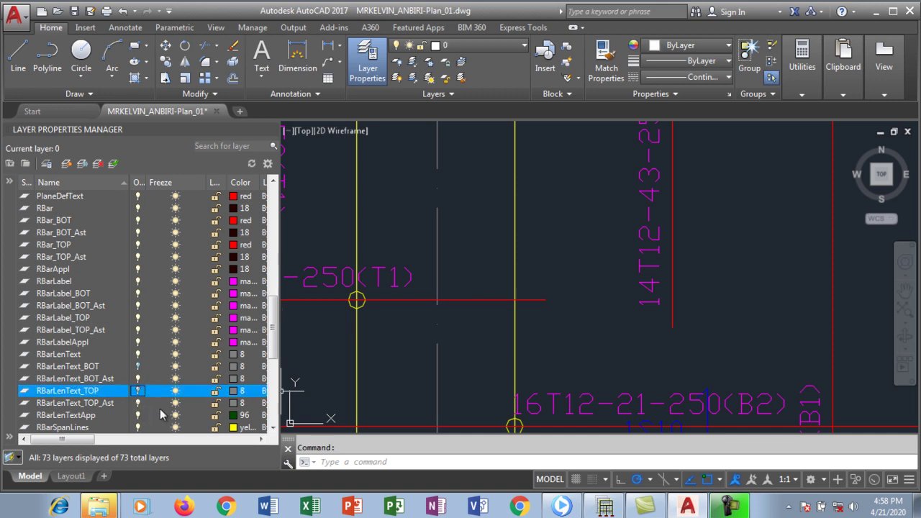
click(176, 392)
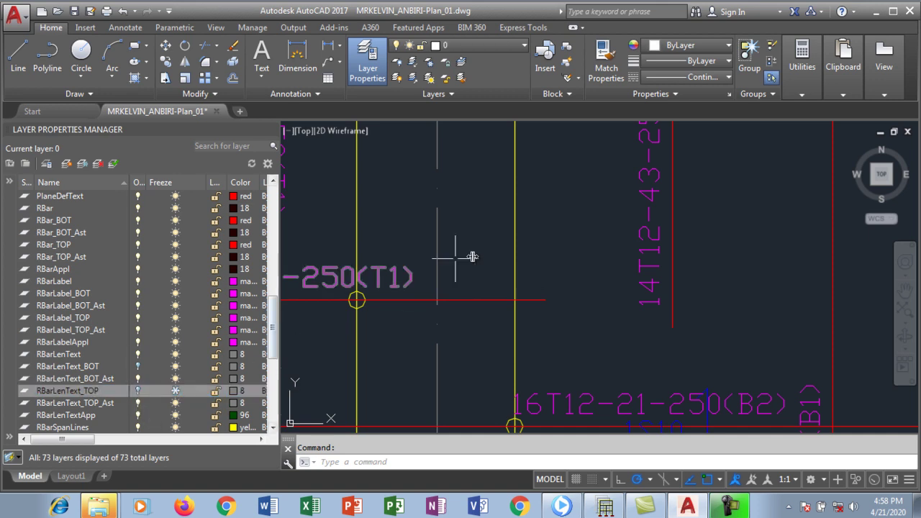
- Zoom across the L-shaped slab plan, checking green beams, red bars and cyan labels without L= text
scroll(533, 237, down, 5)
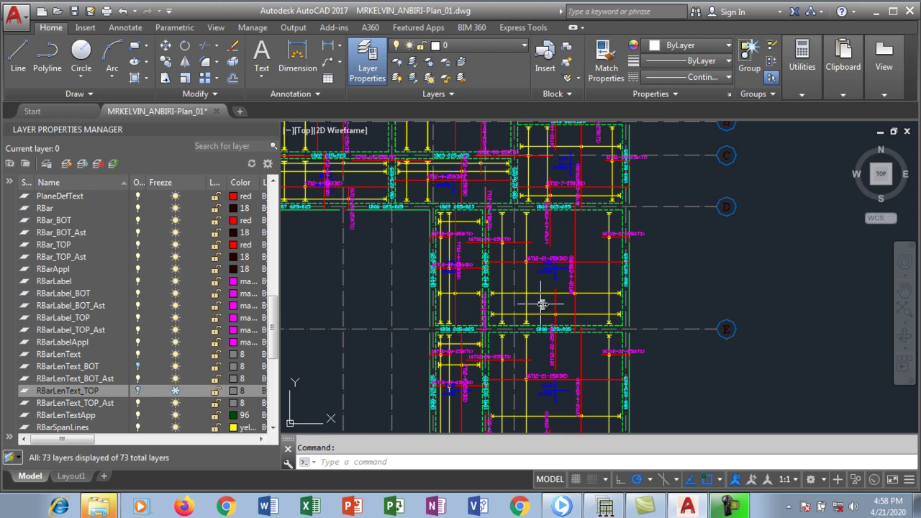
scroll(468, 329, up, 4)
scroll(584, 238, down, 3)
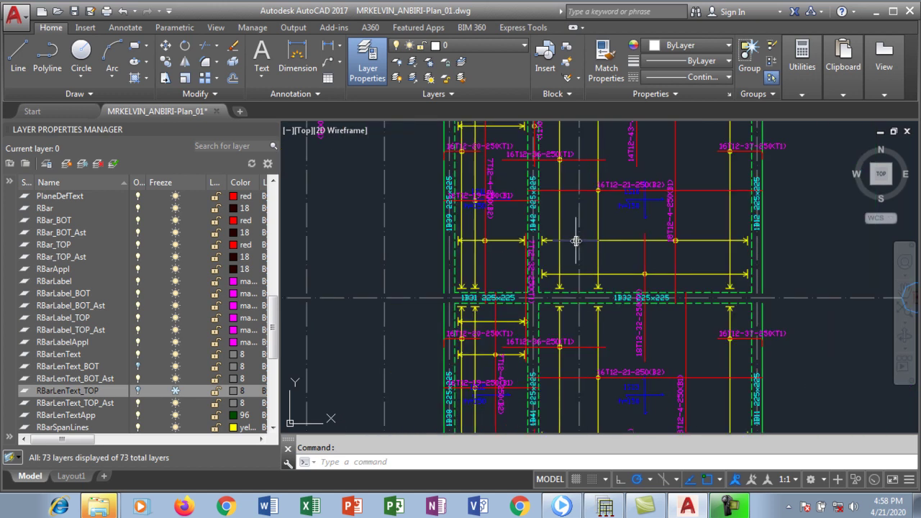
scroll(456, 349, up, 5)
scroll(456, 343, down, 1)
scroll(455, 343, down, 4)
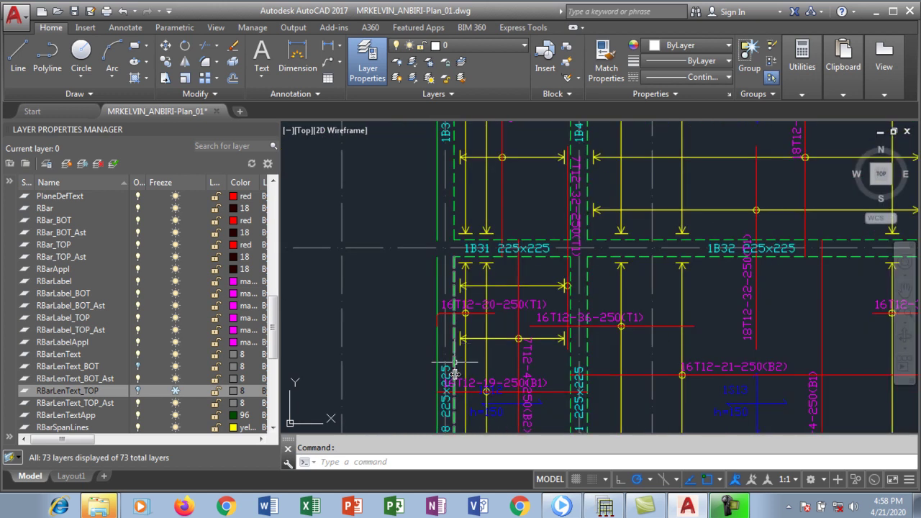
scroll(473, 372, up, 4)
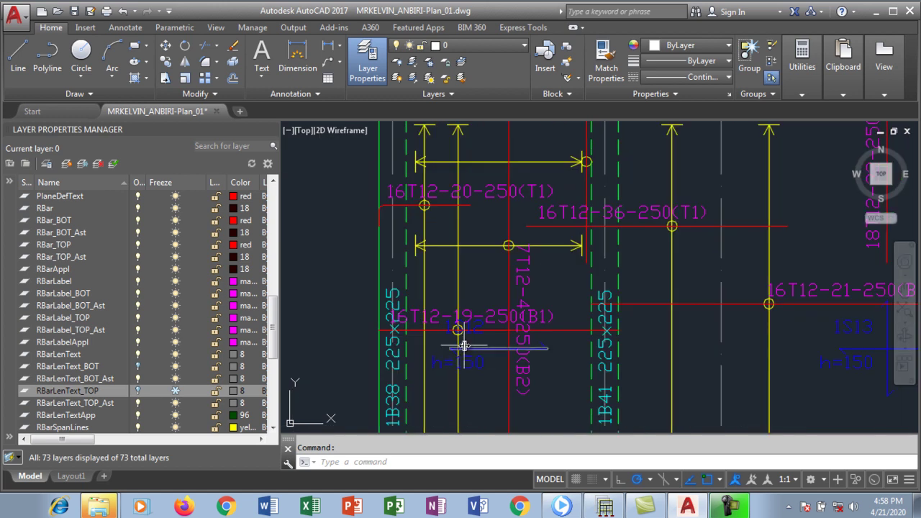
scroll(464, 345, down, 6)
scroll(507, 393, up, 6)
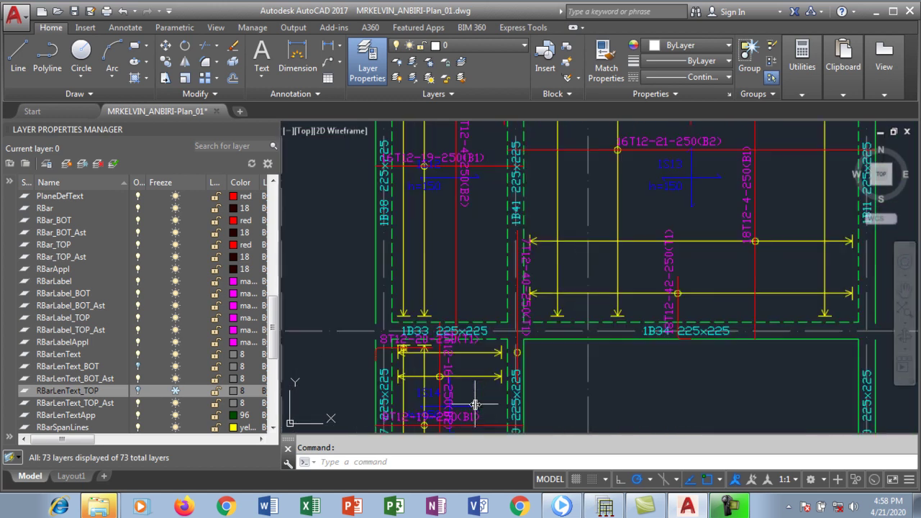
scroll(506, 328, down, 1)
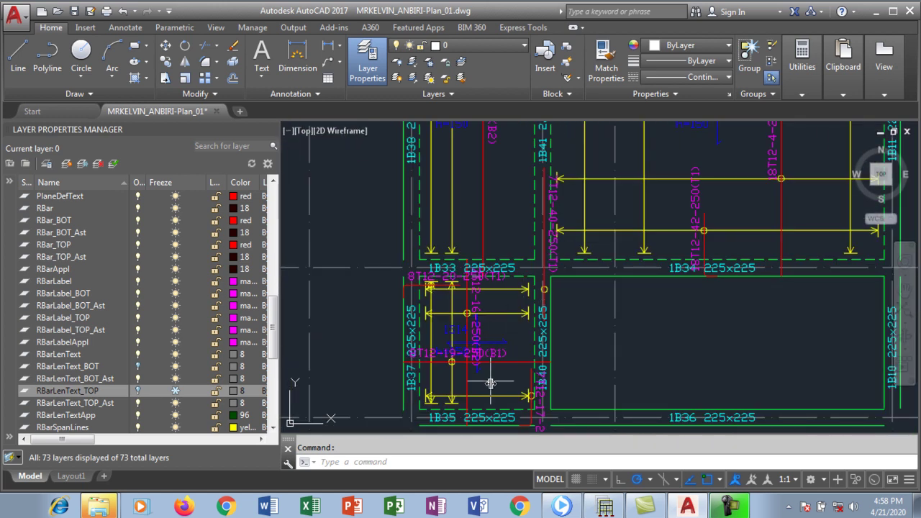
scroll(507, 328, down, 3)
scroll(564, 317, down, 2)
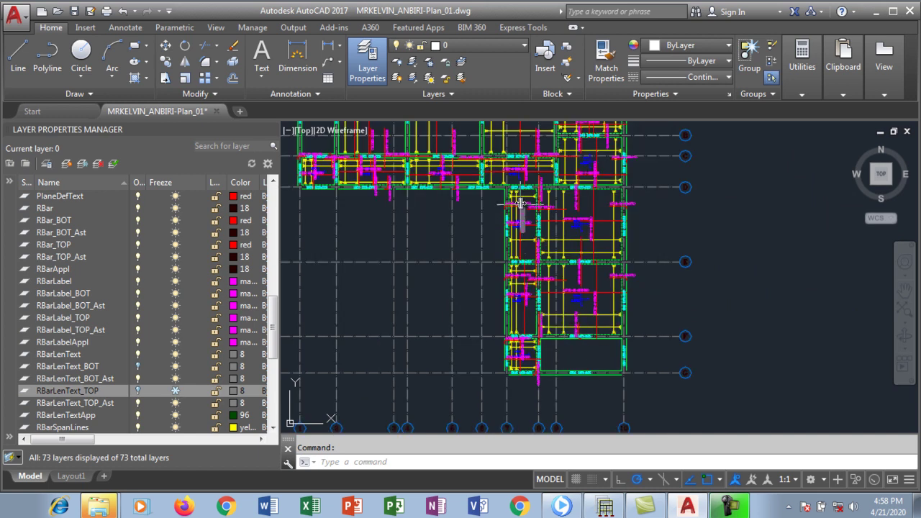
scroll(545, 247, up, 4)
scroll(556, 317, down, 3)
scroll(556, 317, down, 2)
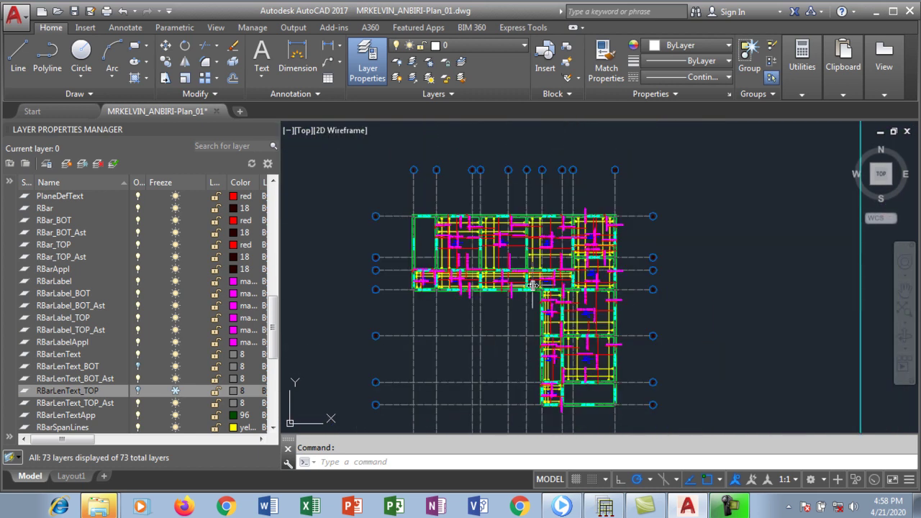
scroll(363, 207, up, 4)
scroll(363, 206, up, 1)
scroll(364, 206, up, 2)
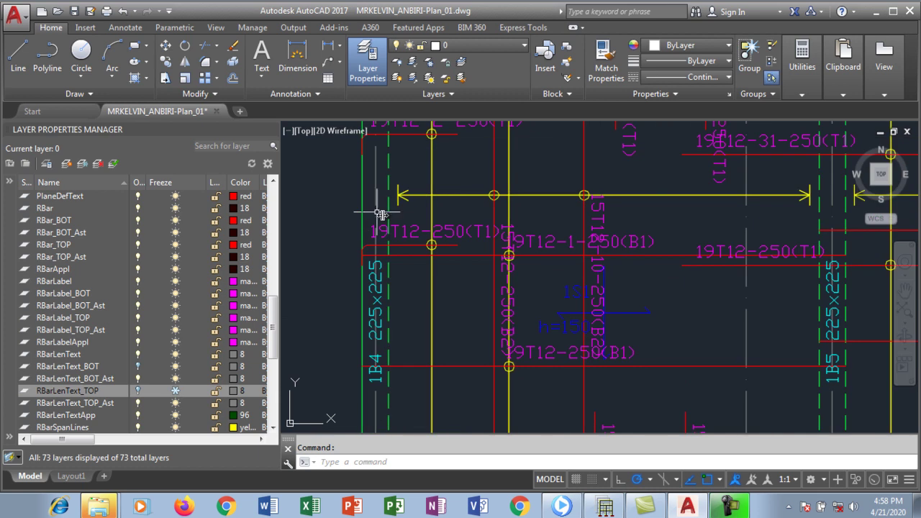
scroll(384, 237, down, 2)
scroll(385, 284, up, 3)
scroll(385, 284, down, 5)
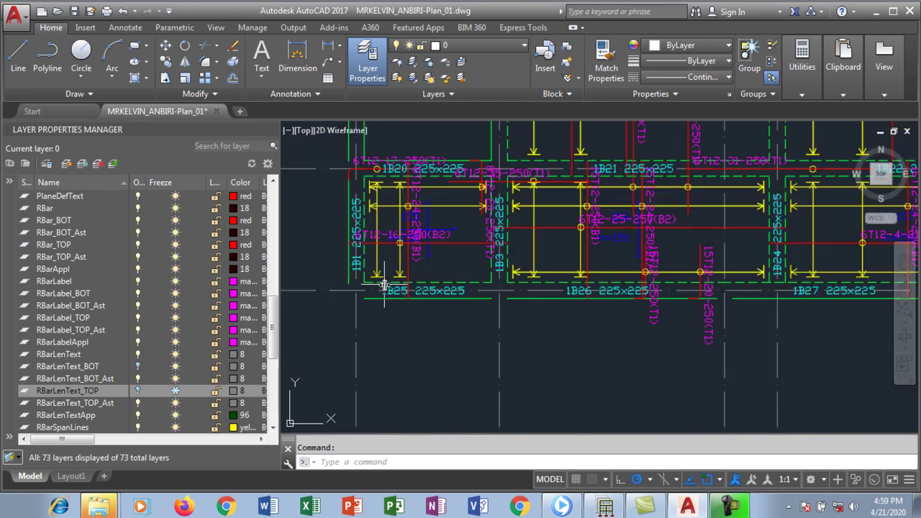
scroll(384, 284, down, 5)
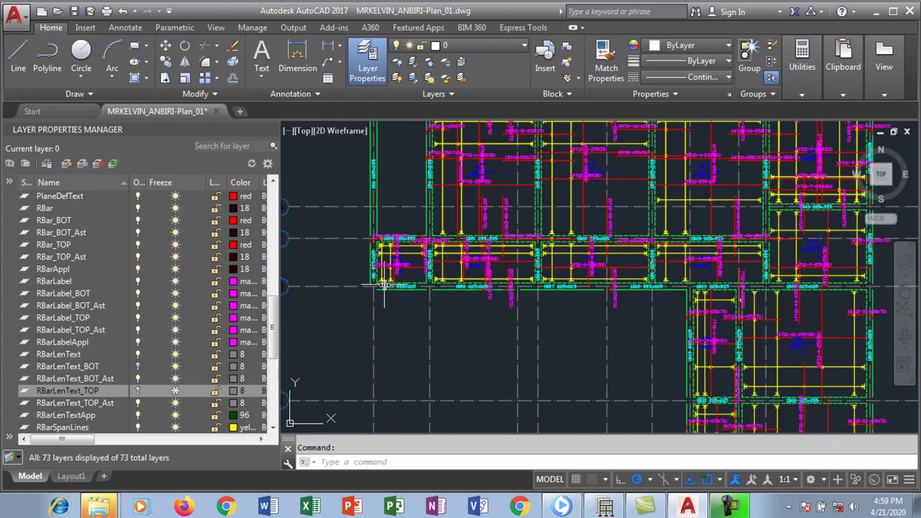
scroll(446, 281, down, 2)
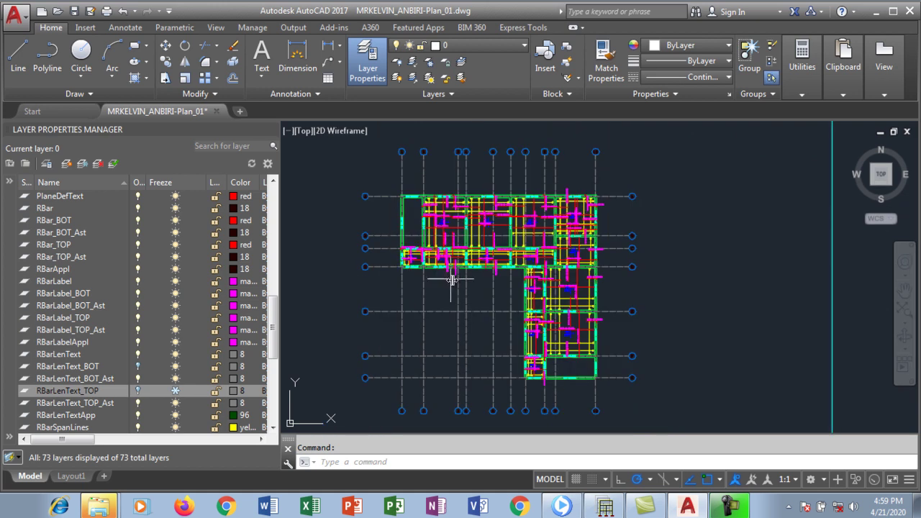
scroll(468, 280, up, 5)
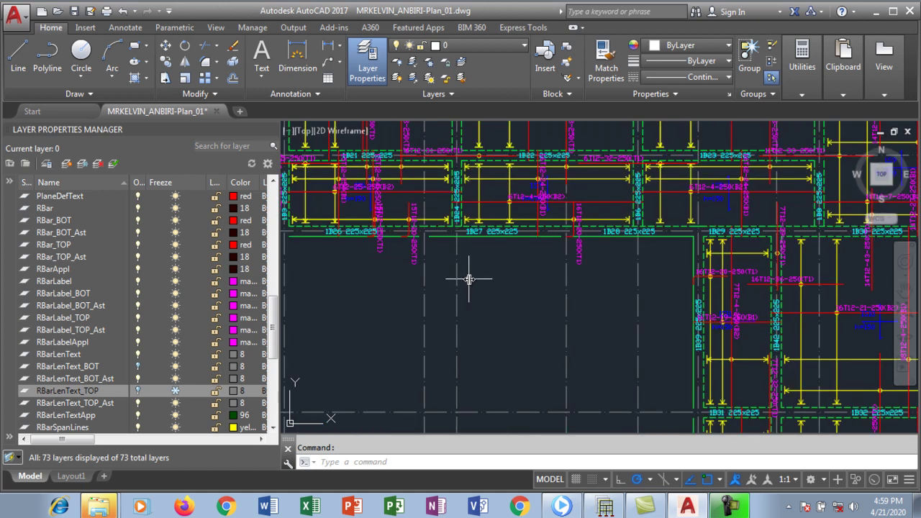
scroll(459, 267, down, 4)
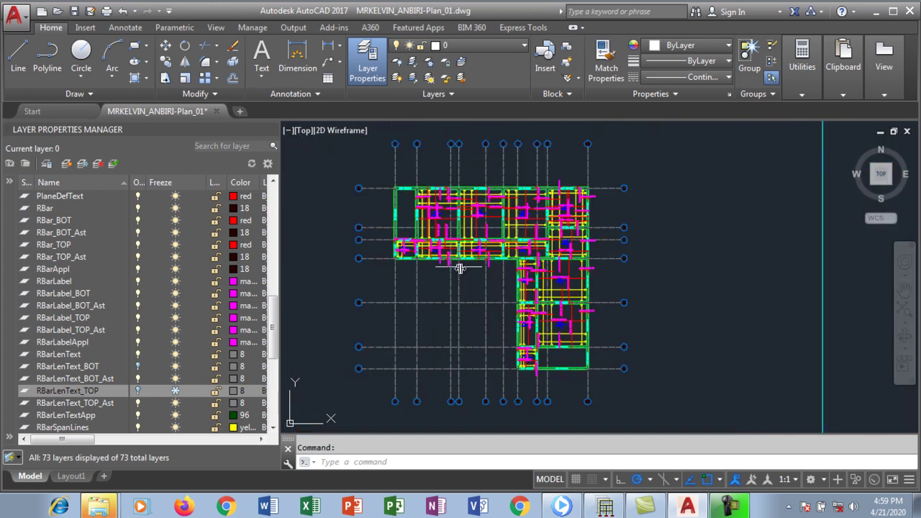
scroll(478, 327, up, 5)
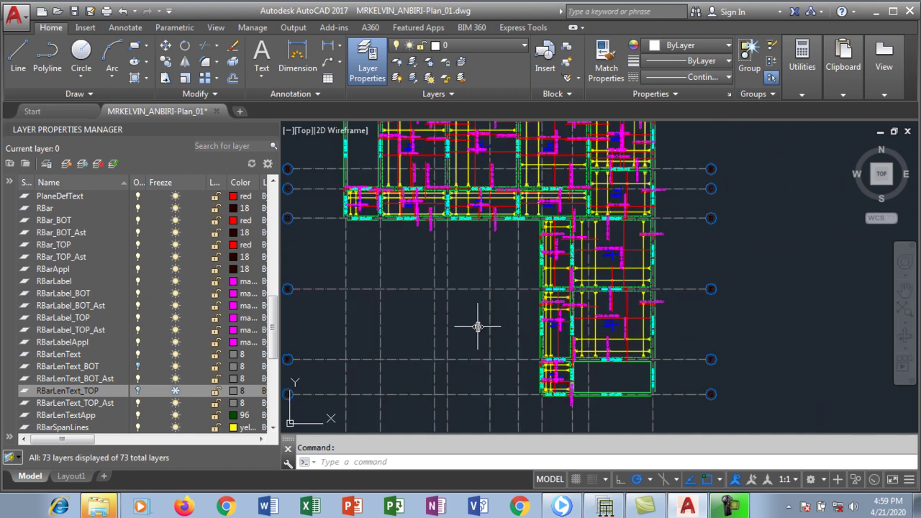
scroll(478, 324, down, 3)
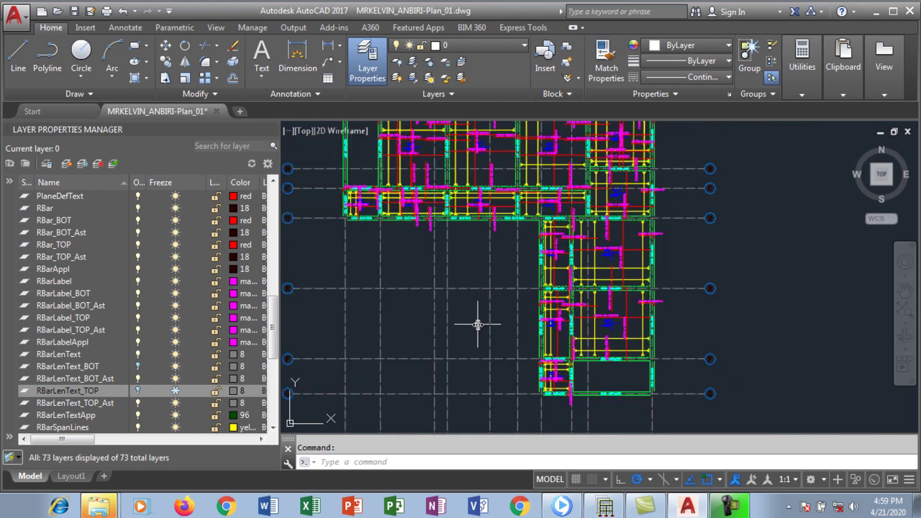